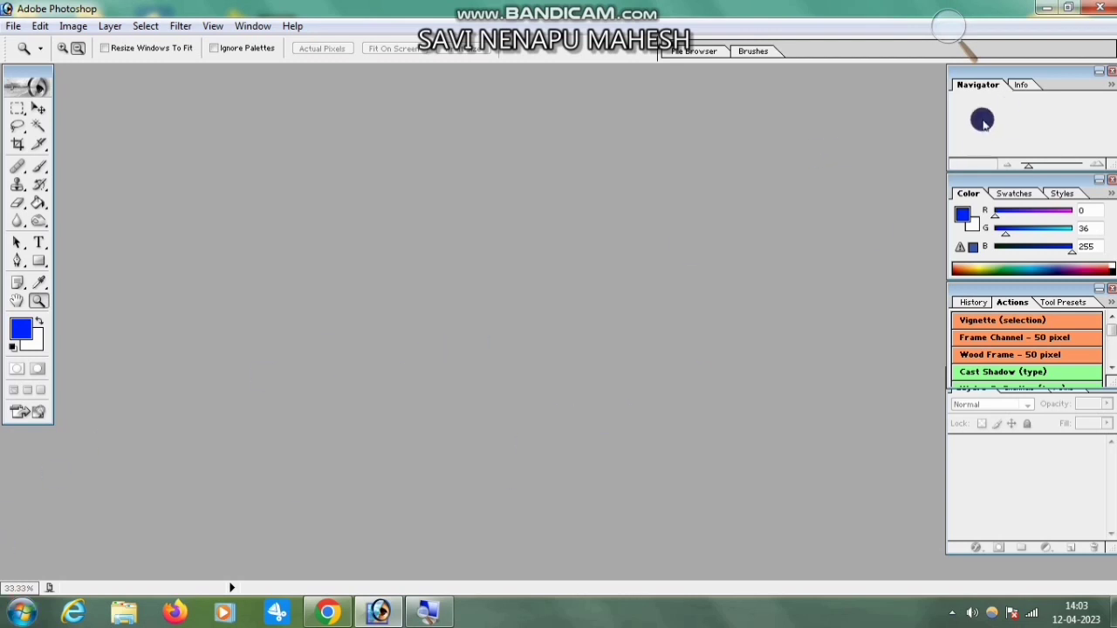
Create a new transparent RGB document from the 353 x 500 mm preset at 300 pixels/inch
{"action": "left_click", "coordinate": [13, 26]}
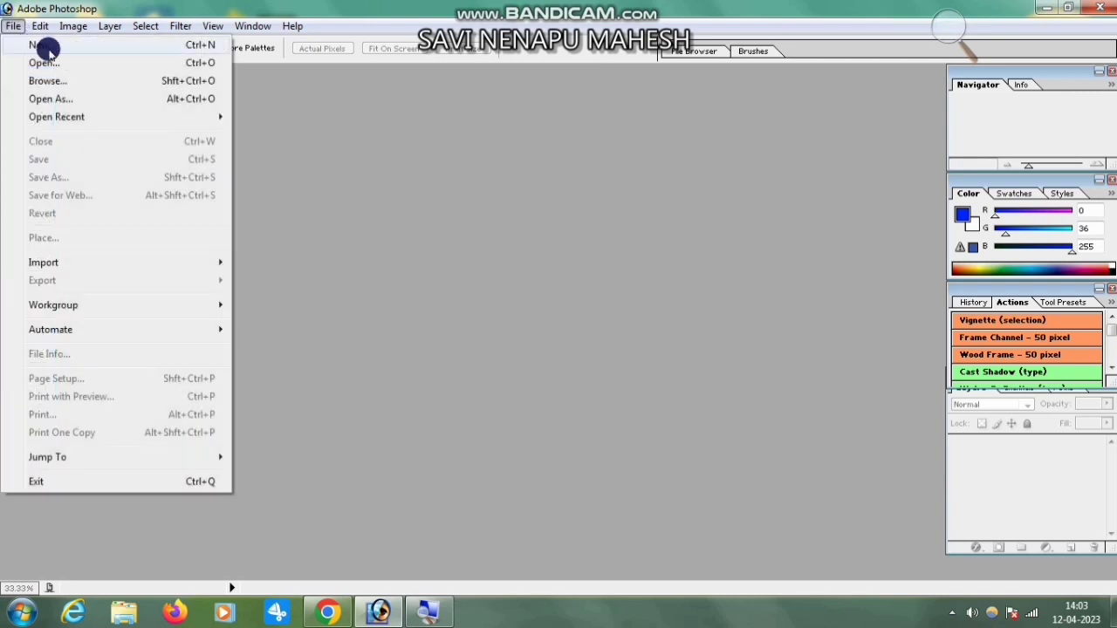
{"action": "left_click", "coordinate": [35, 45]}
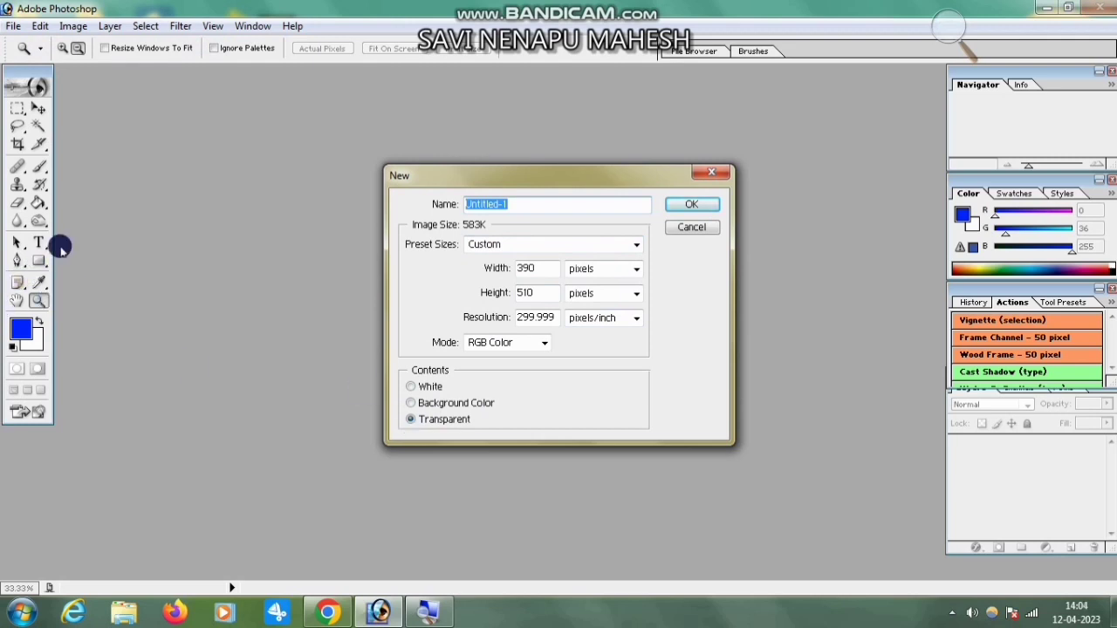
{"action": "left_click", "coordinate": [451, 423]}
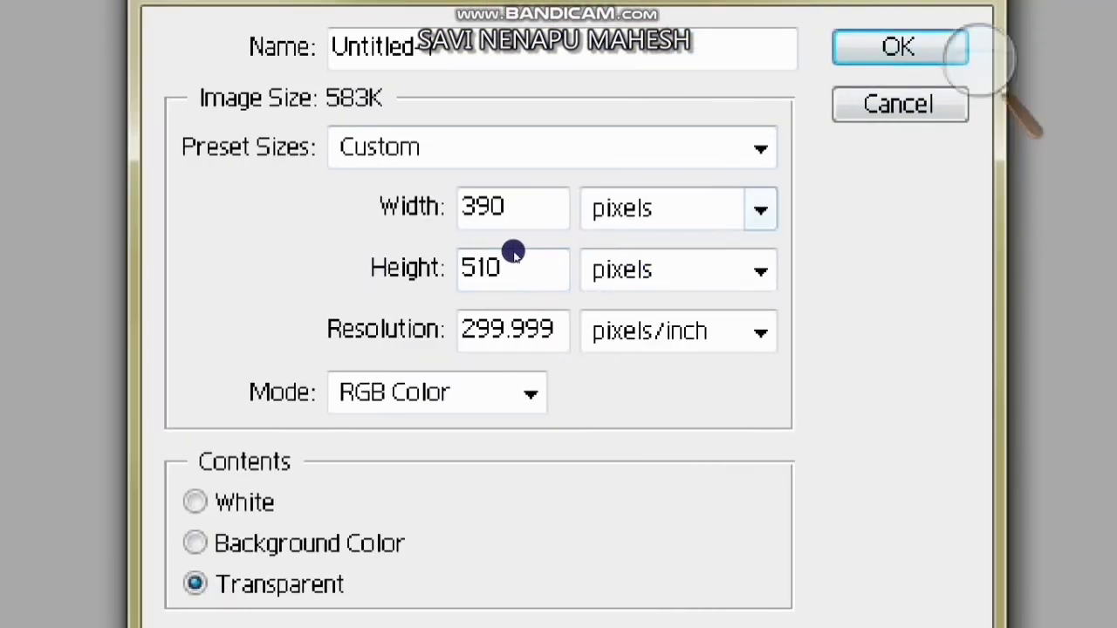
{"action": "left_click", "coordinate": [493, 244]}
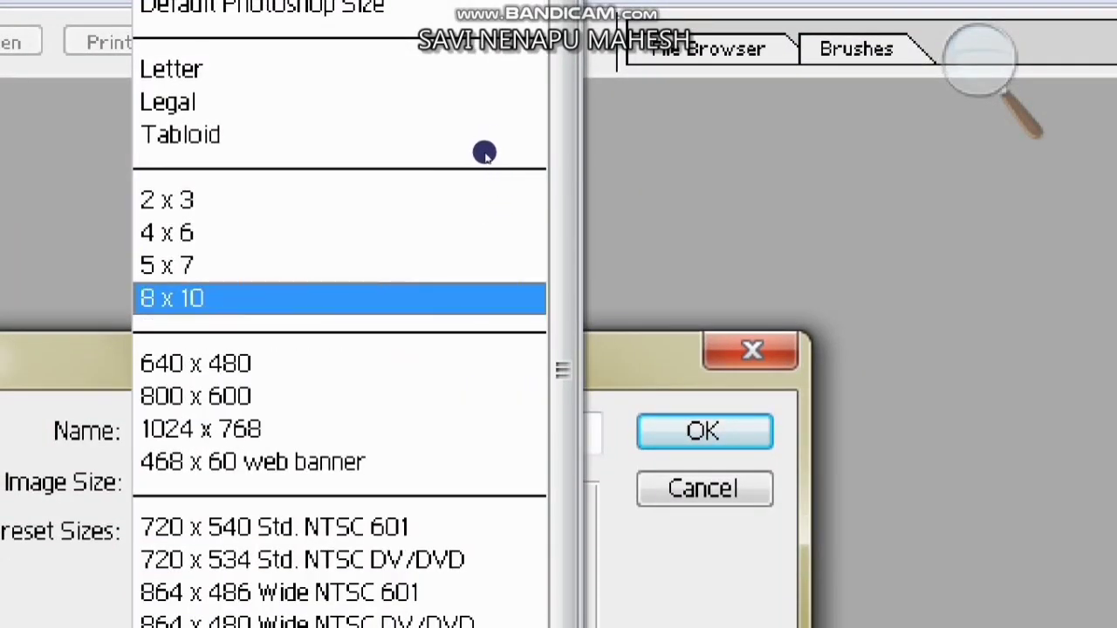
{"action": "left_click", "coordinate": [490, 155]}
{"action": "scroll", "coordinate": [572, 259], "scroll_direction": "down", "scroll_amount": 3}
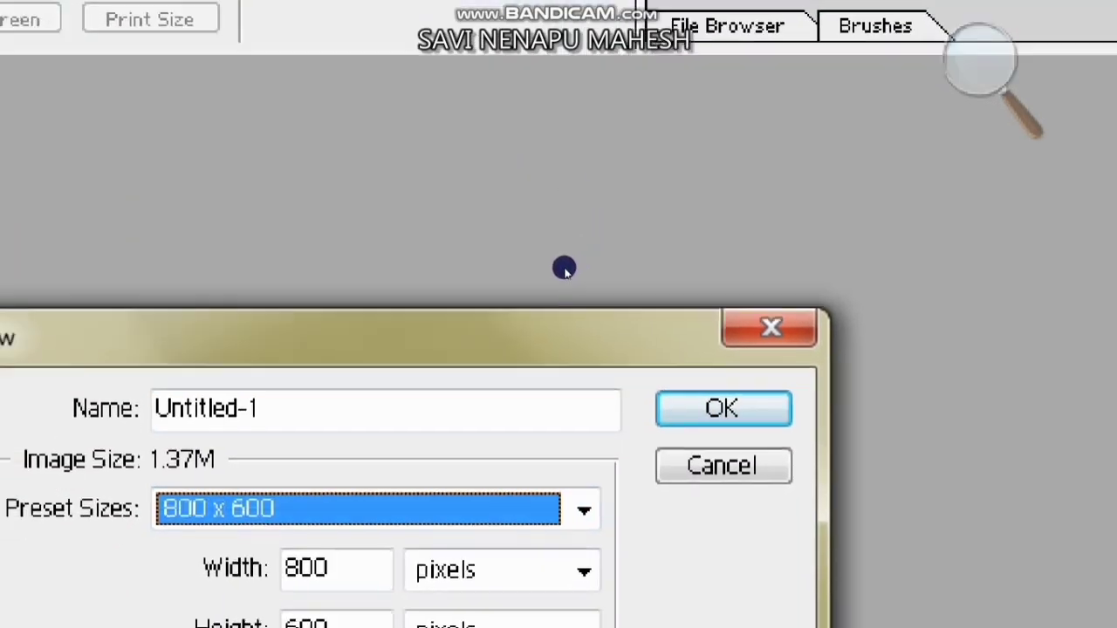
{"action": "scroll", "coordinate": [548, 278], "scroll_direction": "down", "scroll_amount": 1}
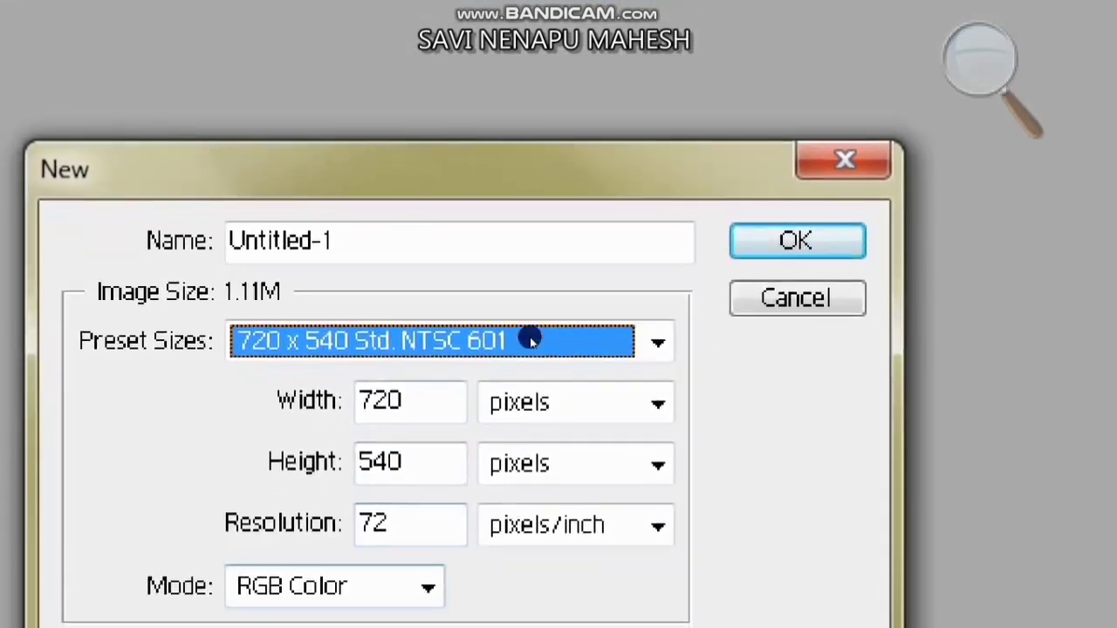
{"action": "scroll", "coordinate": [487, 489], "scroll_direction": "down", "scroll_amount": 1}
{"action": "scroll", "coordinate": [519, 328], "scroll_direction": "down", "scroll_amount": 2}
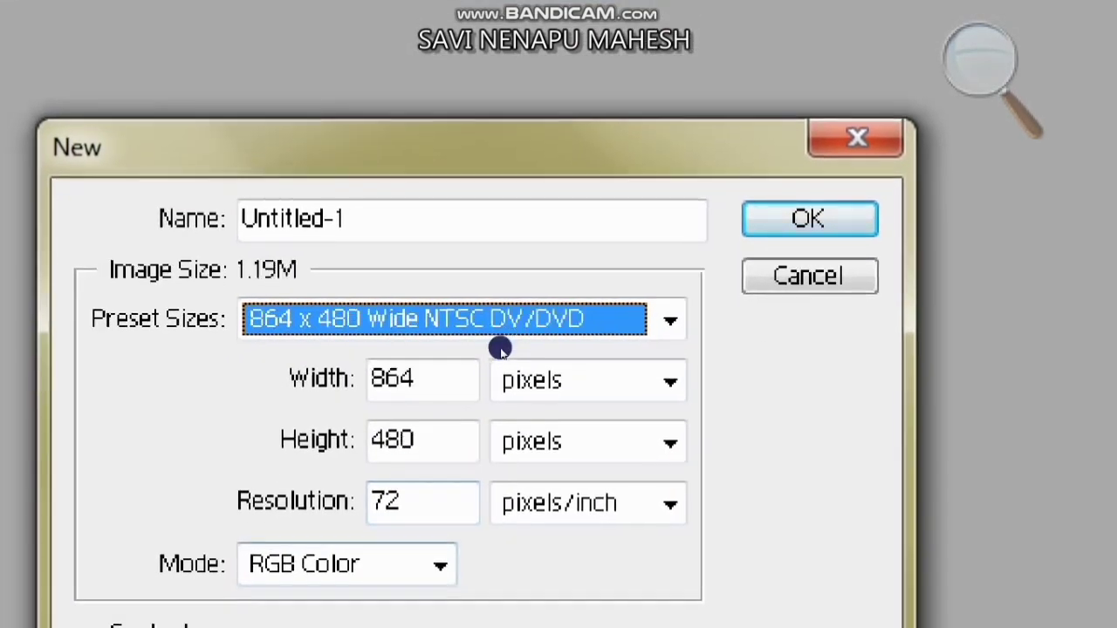
{"action": "scroll", "coordinate": [436, 380], "scroll_direction": "down", "scroll_amount": 4}
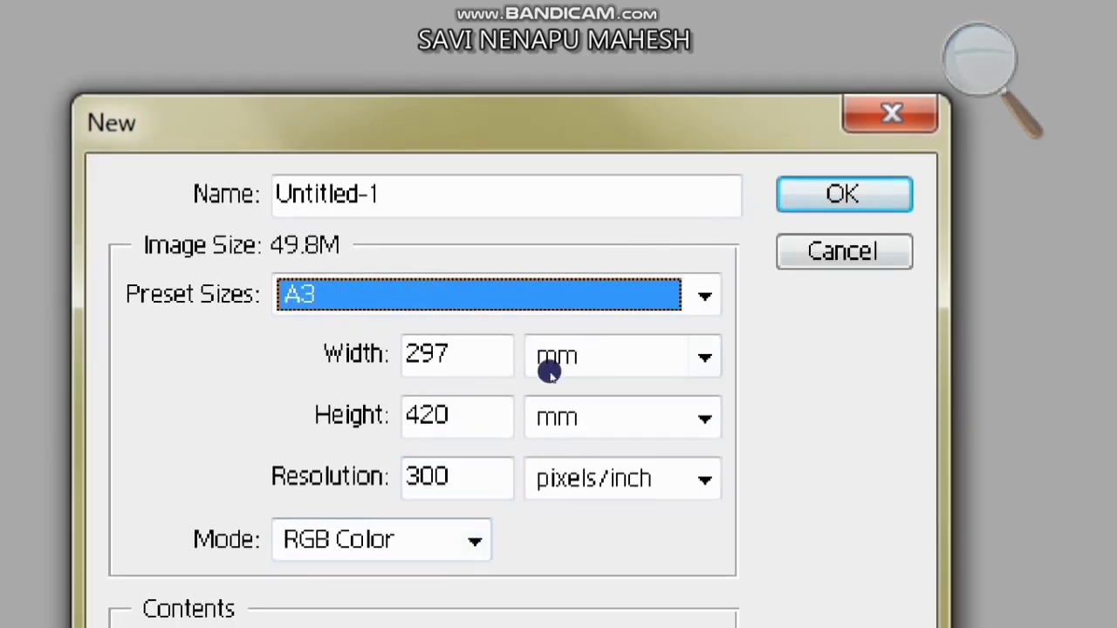
{"action": "scroll", "coordinate": [549, 367], "scroll_direction": "down", "scroll_amount": 3}
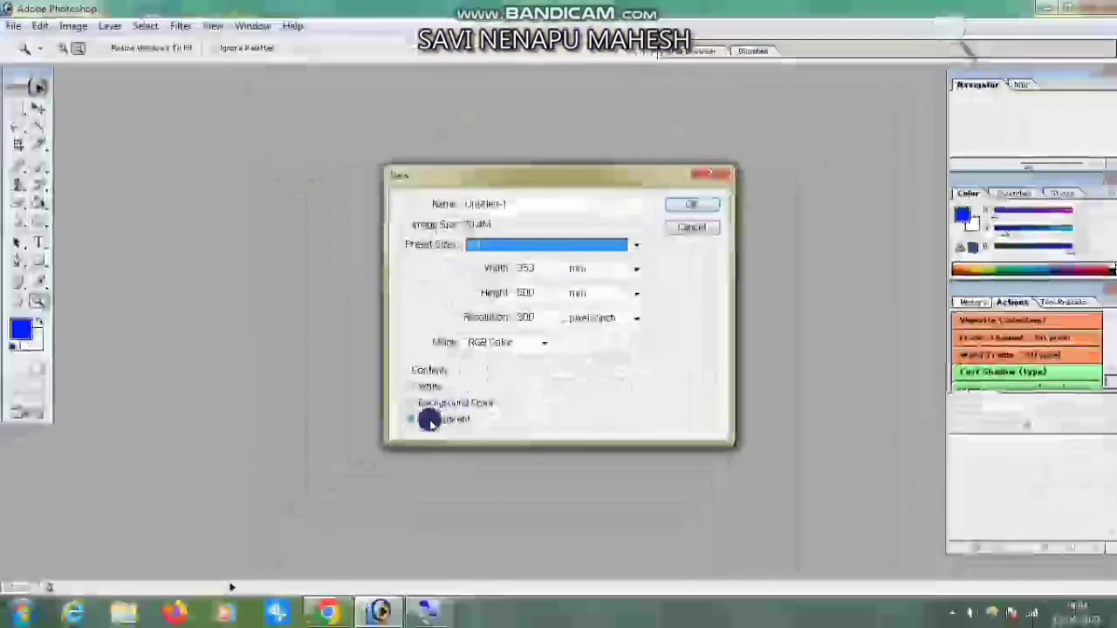
{"action": "left_click", "coordinate": [679, 204]}
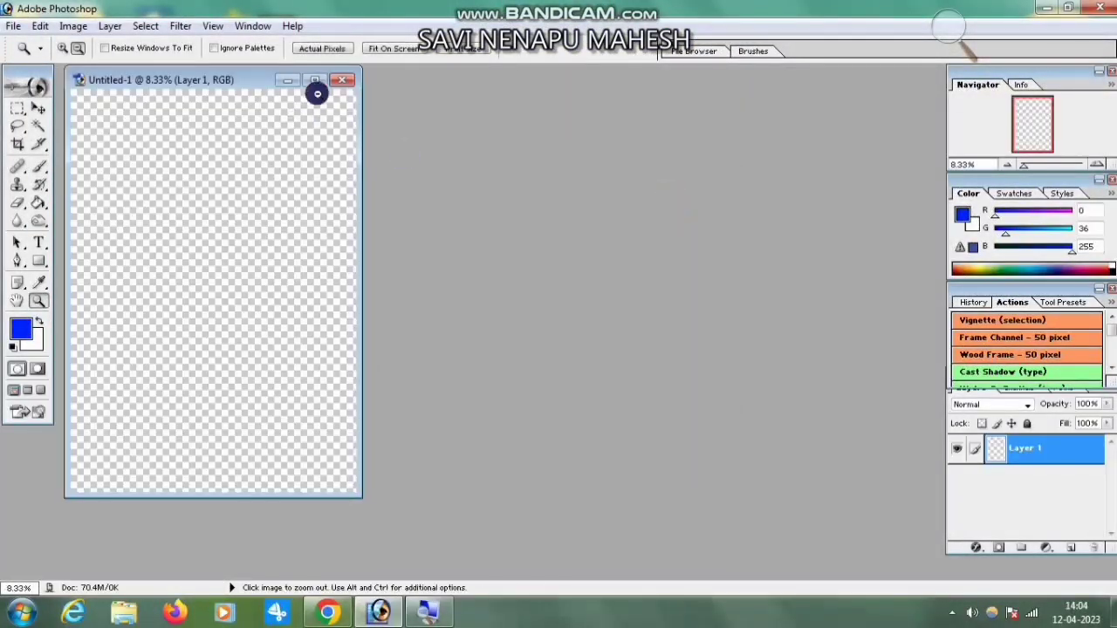
Rotate the canvas 90° clockwise into landscape format and maximize the document window
{"action": "left_click_drag", "start_coordinate": [260, 78], "coordinate": [454, 99]}
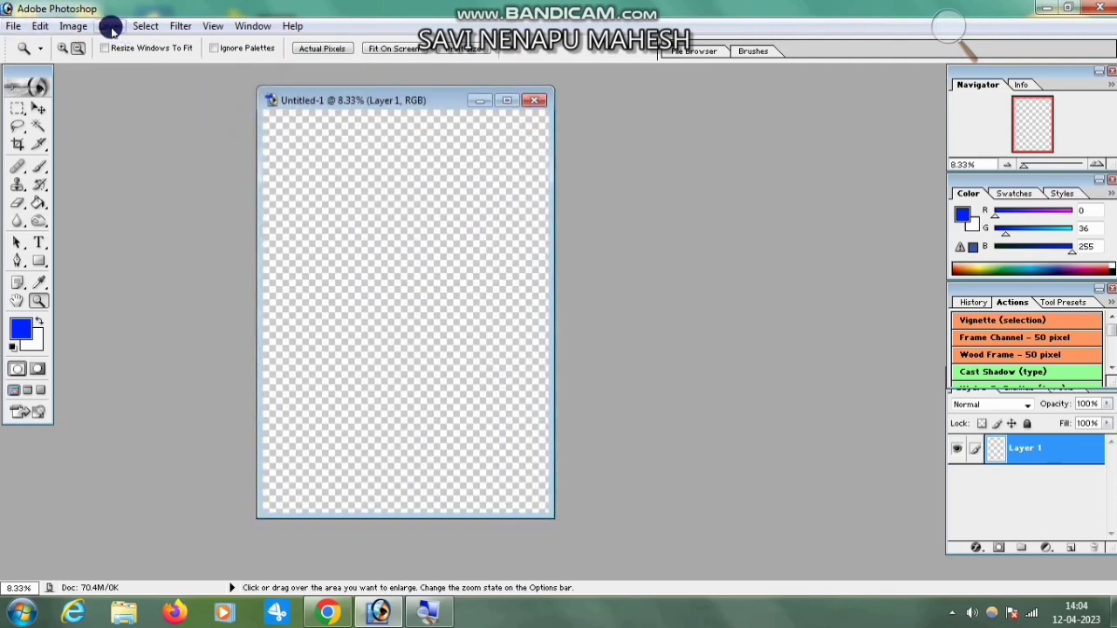
{"action": "left_click", "coordinate": [79, 26]}
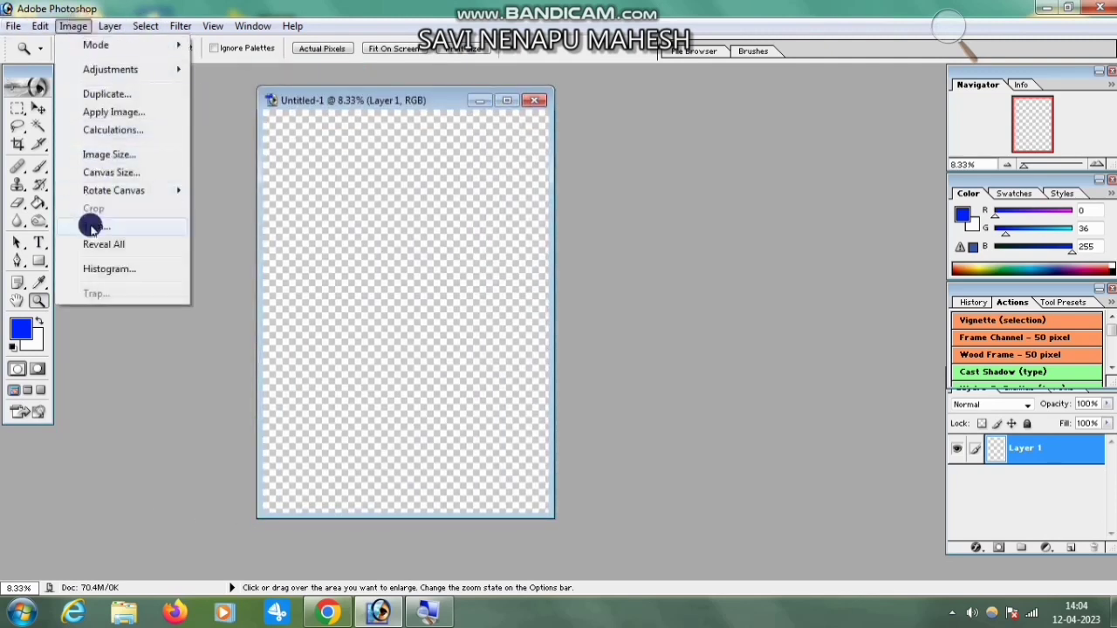
{"action": "mouse_move", "coordinate": [95, 192]}
{"action": "left_click", "coordinate": [302, 206]}
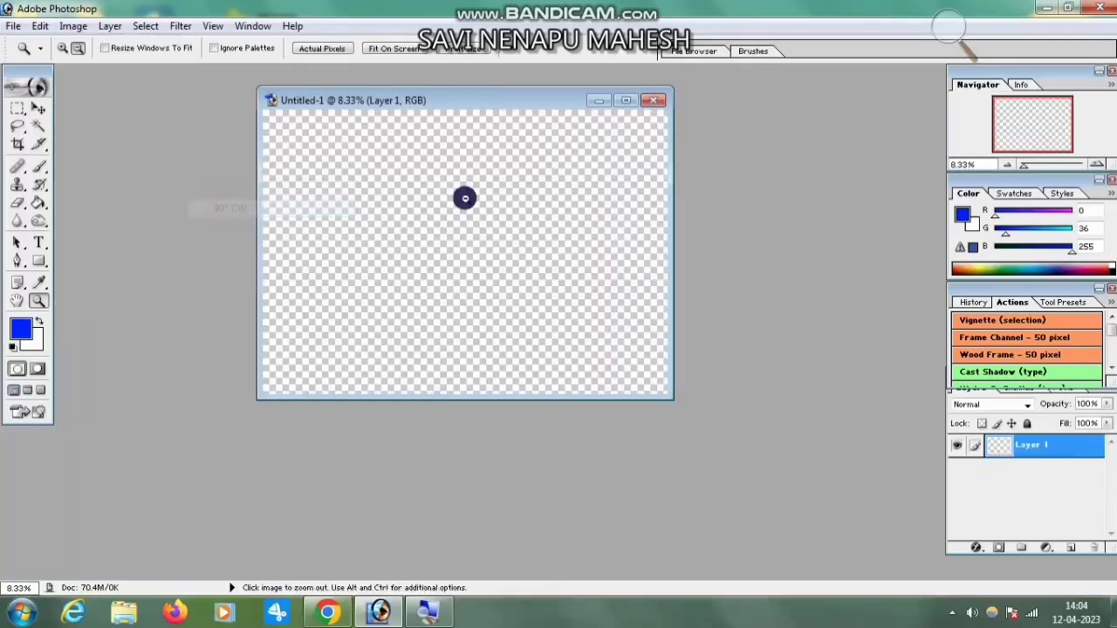
{"action": "left_click", "coordinate": [625, 100]}
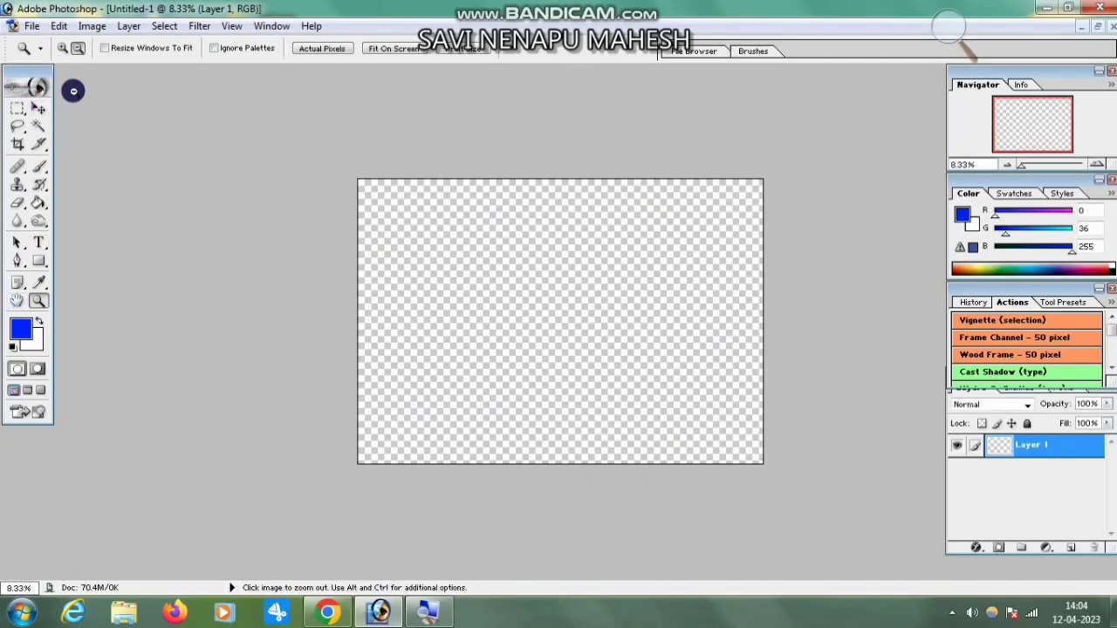
{"action": "left_click", "coordinate": [544, 230]}
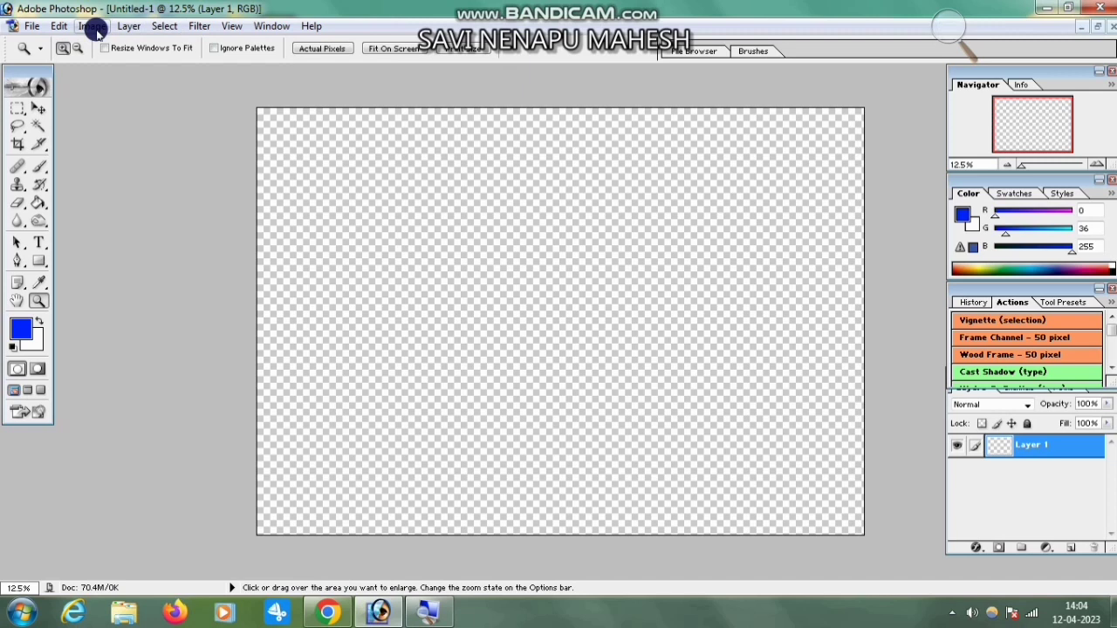
Select the entire canvas of the blank layer
{"action": "left_click", "coordinate": [58, 25]}
{"action": "mouse_move", "coordinate": [92, 26]}
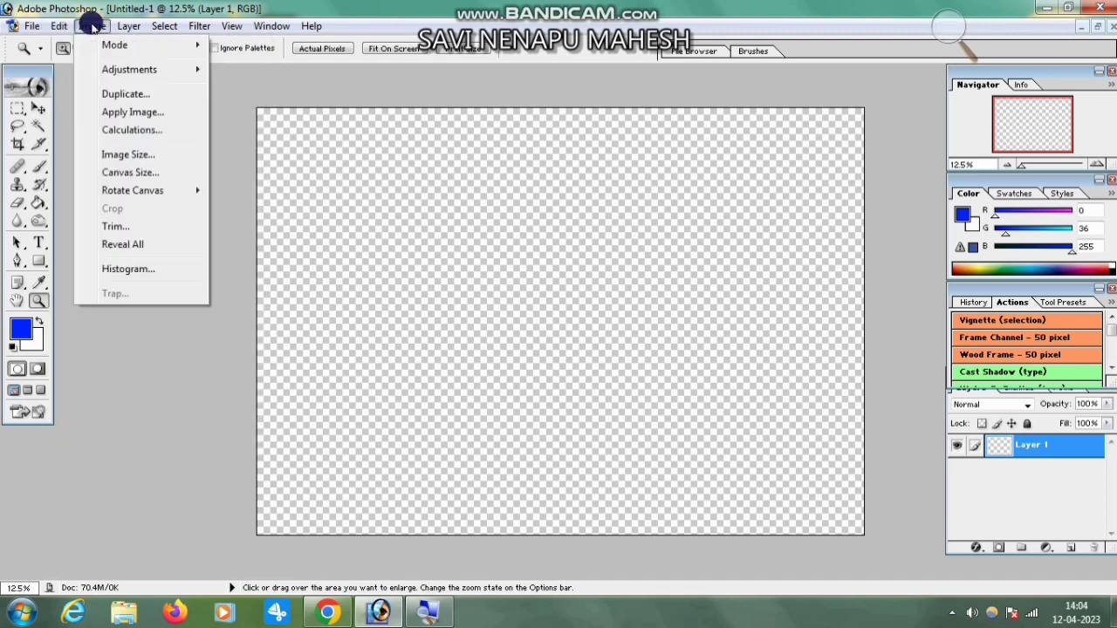
{"action": "mouse_move", "coordinate": [159, 26]}
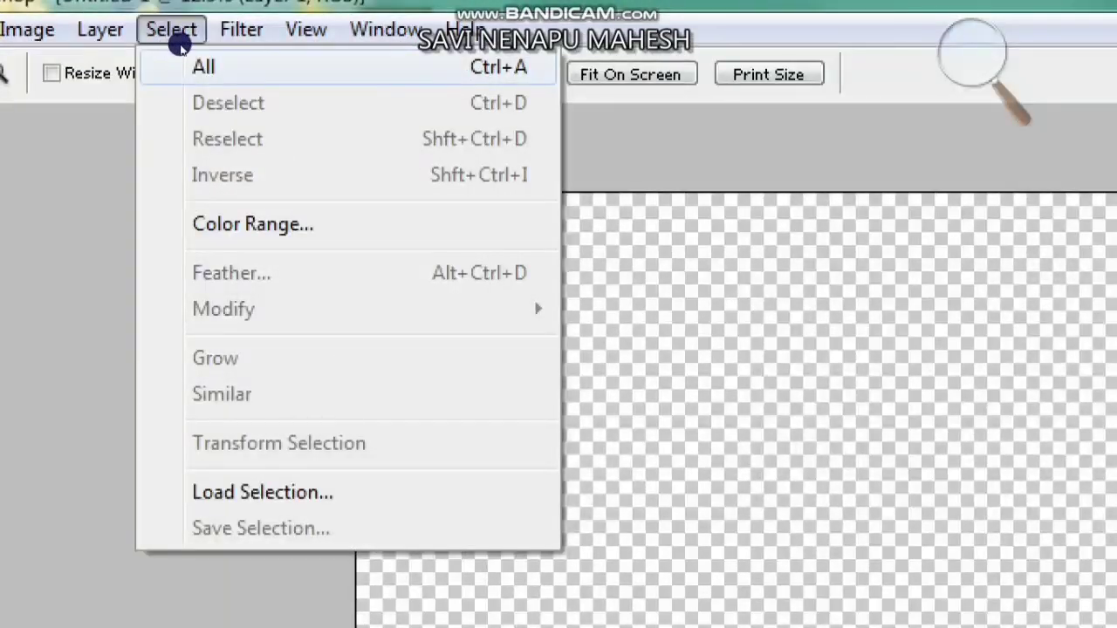
{"action": "left_click", "coordinate": [181, 50]}
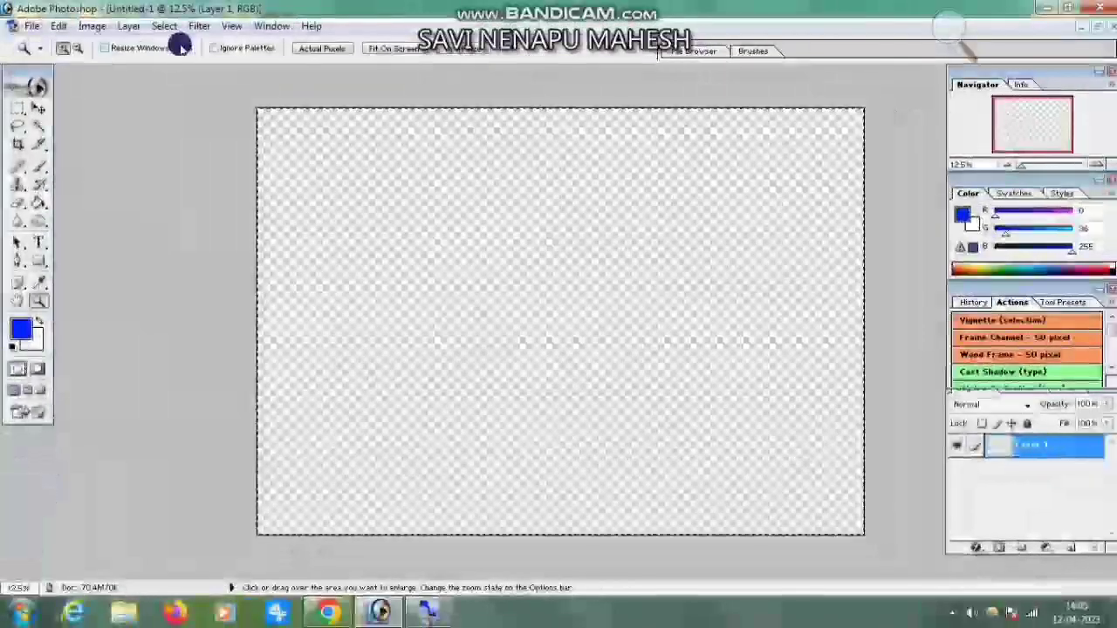
Stroke the inside of the canvas selection with a 90 px magenta border in Normal mode and clear the selection
{"action": "left_click", "coordinate": [59, 27]}
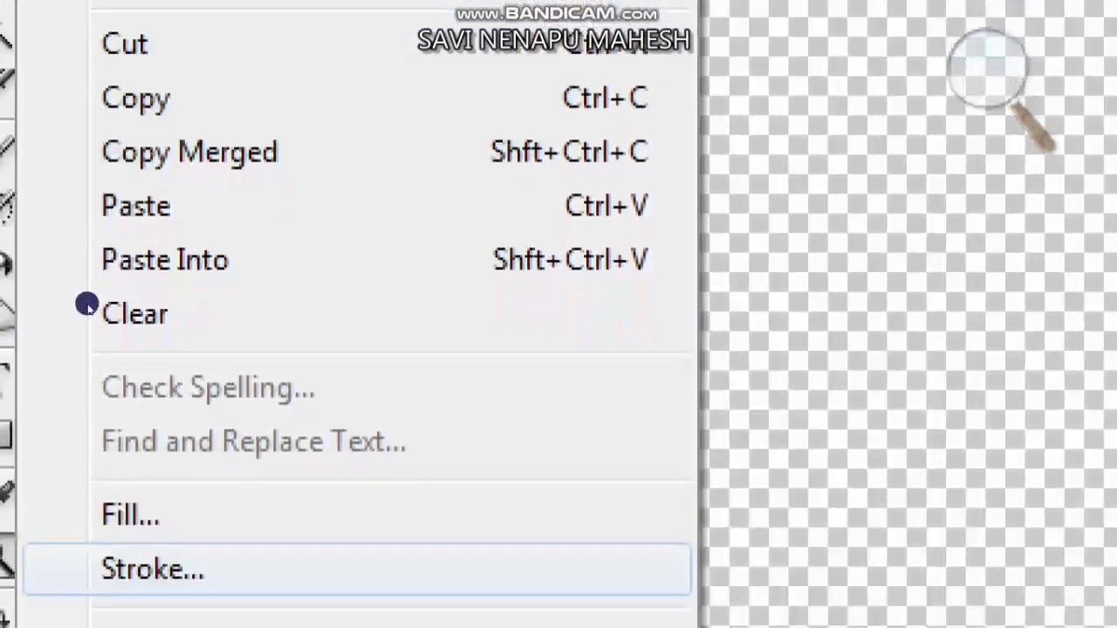
{"action": "left_click", "coordinate": [153, 569]}
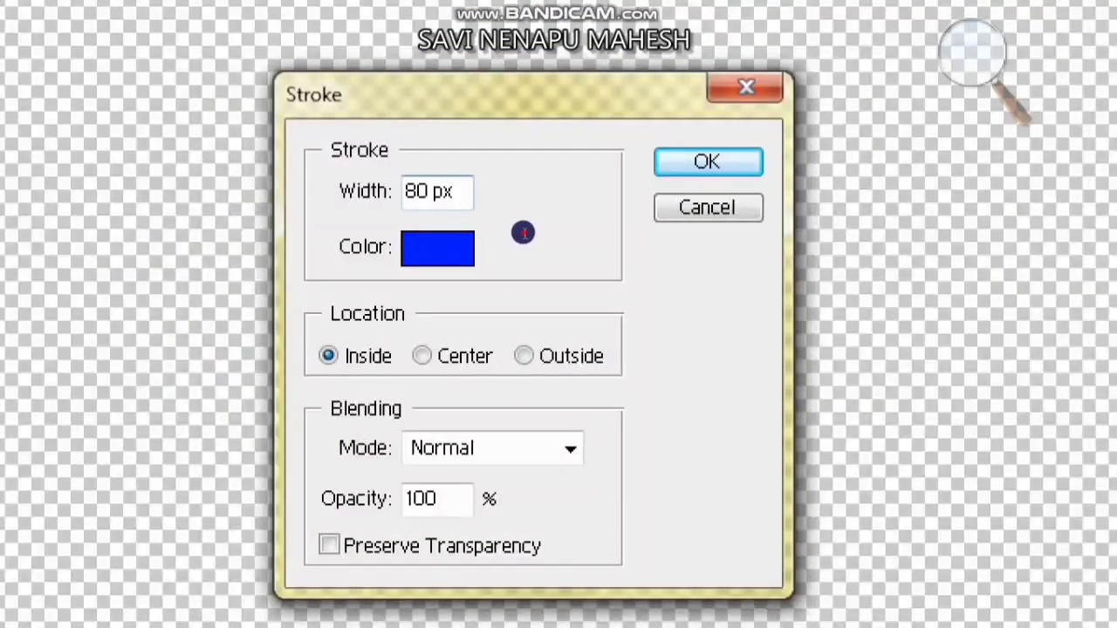
{"action": "left_click_drag", "start_coordinate": [460, 192], "coordinate": [403, 193]}
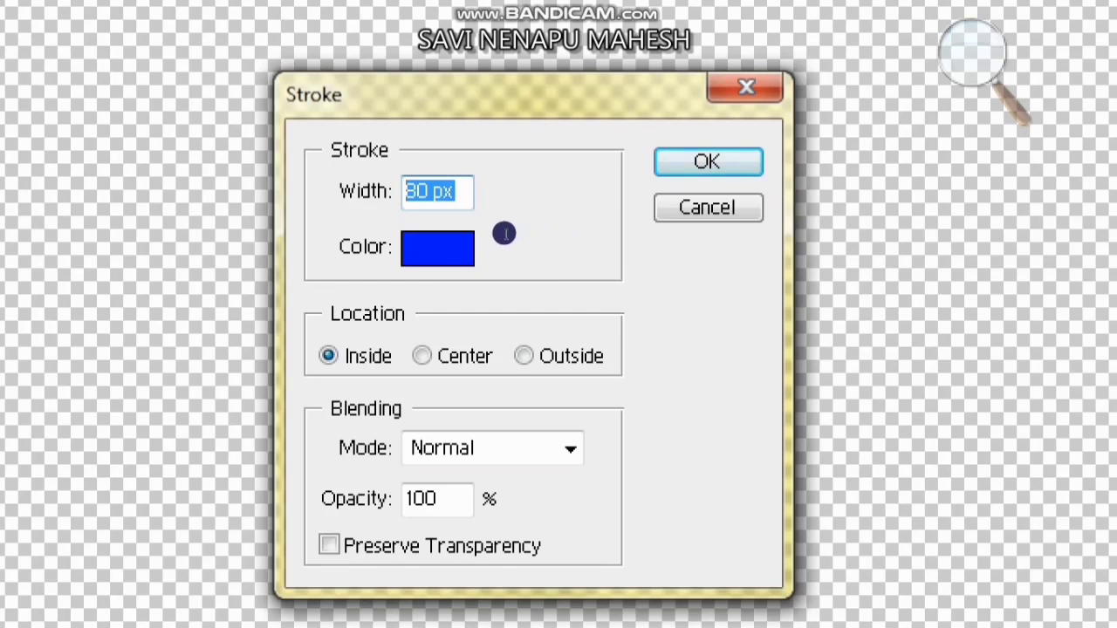
{"action": "left_click", "coordinate": [503, 233]}
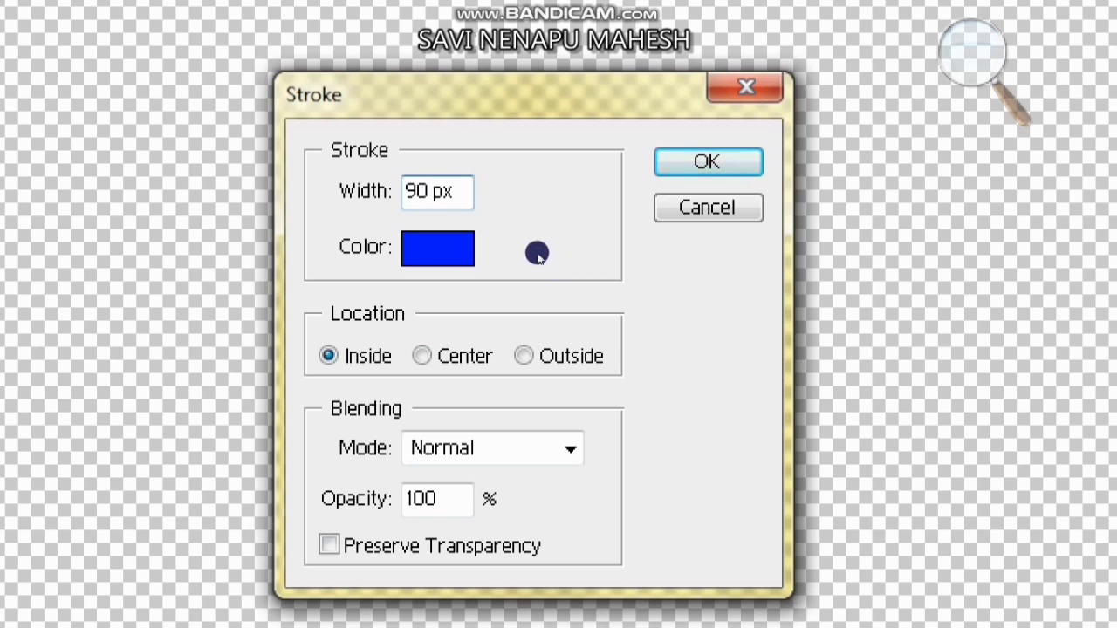
{"action": "left_click", "coordinate": [464, 255]}
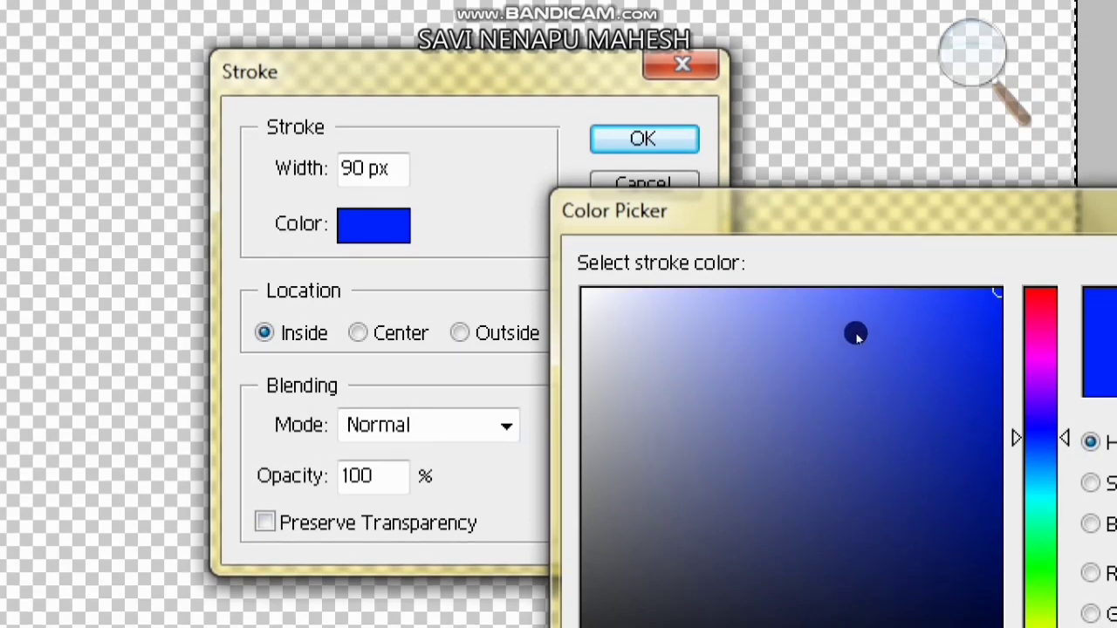
{"action": "left_click", "coordinate": [1040, 356]}
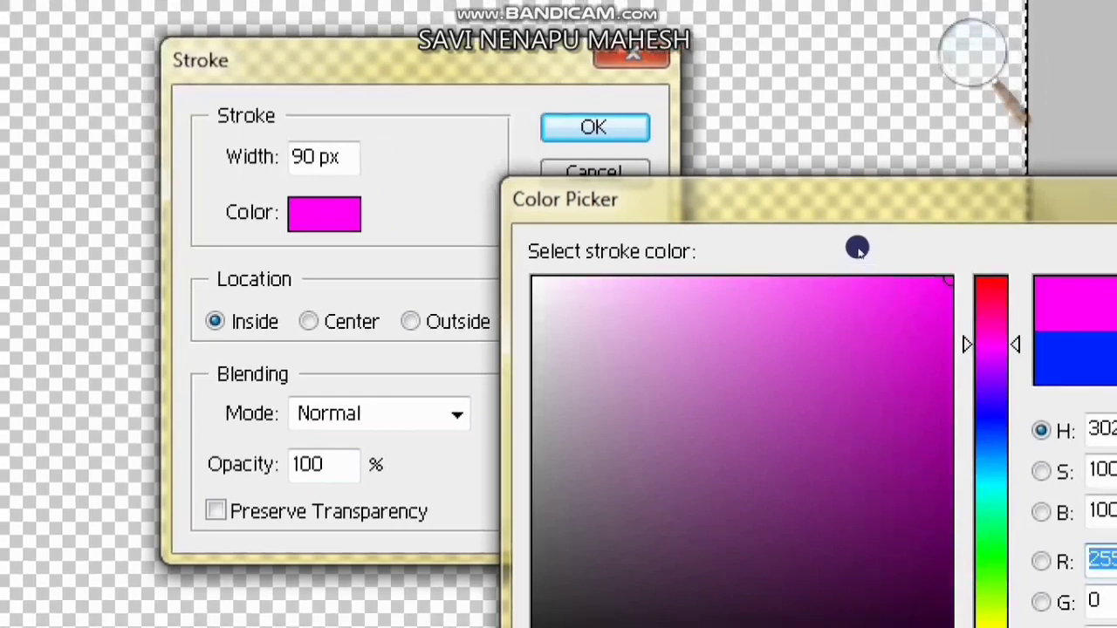
{"action": "left_click_drag", "start_coordinate": [918, 199], "coordinate": [494, 308]}
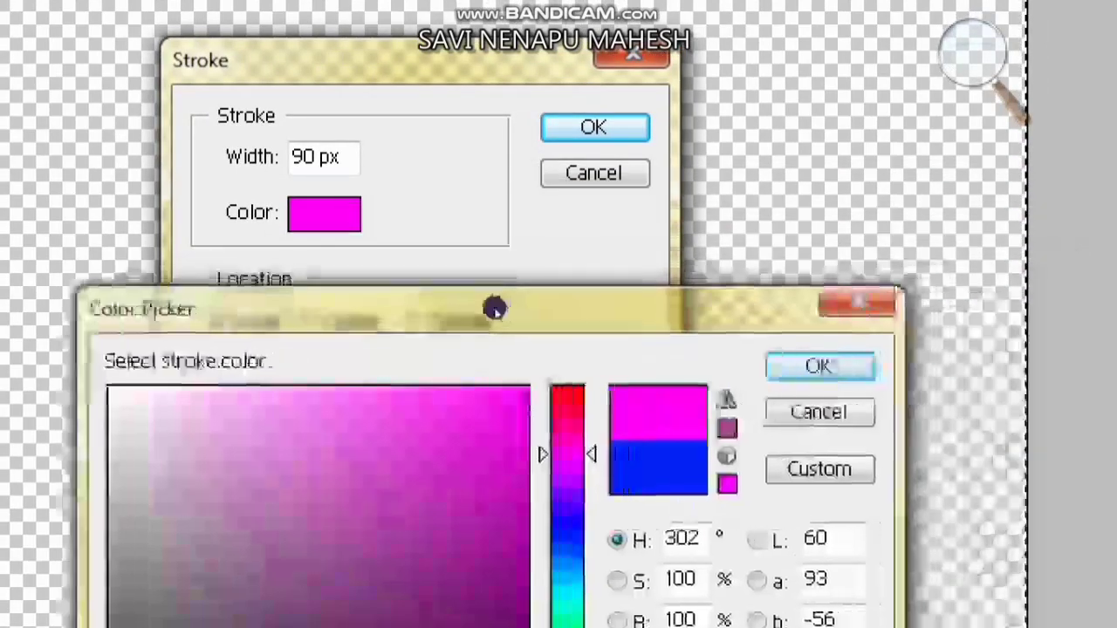
{"action": "left_click", "coordinate": [820, 366]}
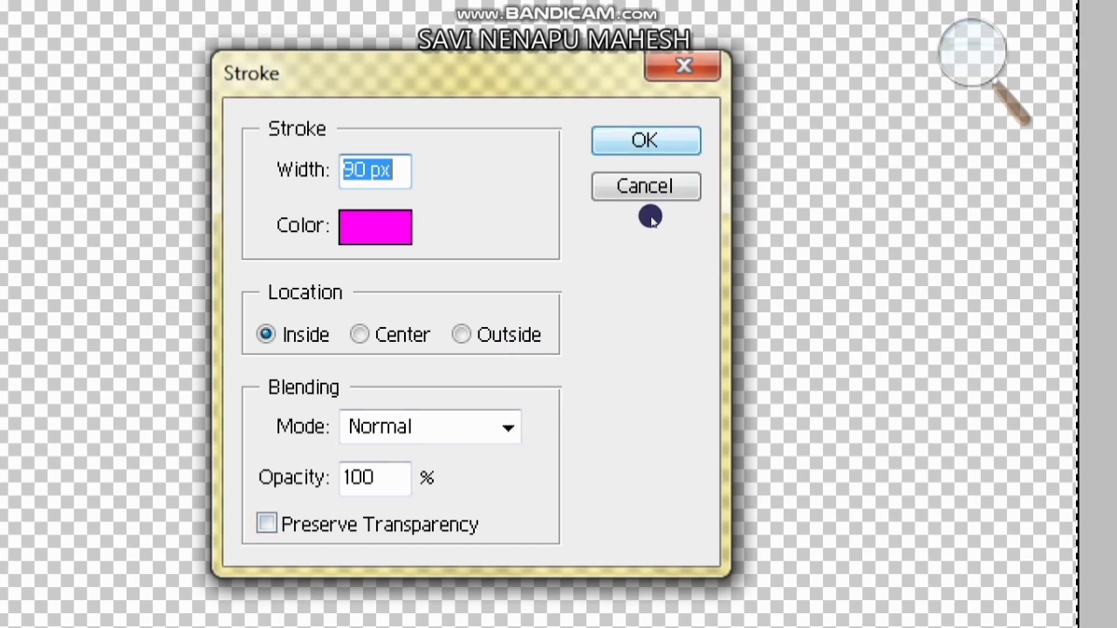
{"action": "key", "text": "Return"}
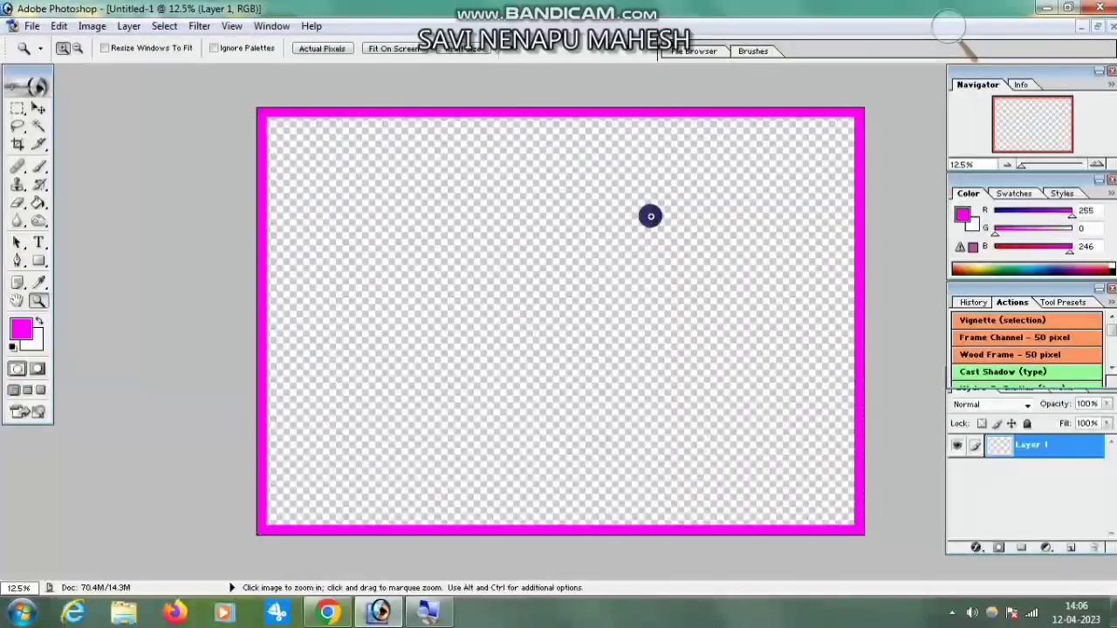
{"action": "left_click", "coordinate": [40, 108]}
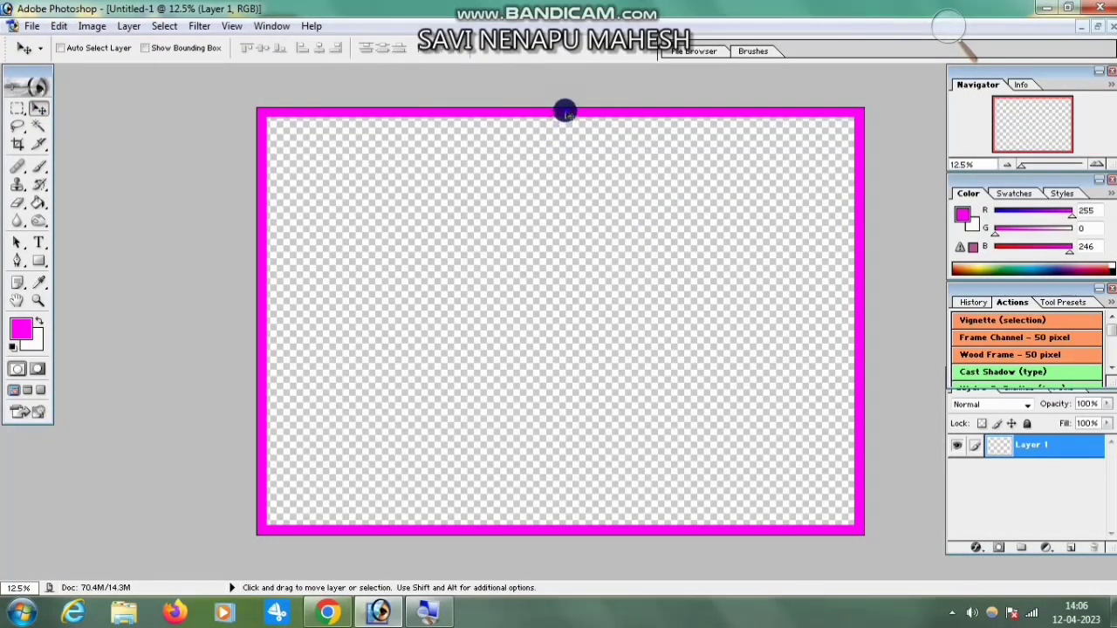
{"action": "mouse_move", "coordinate": [578, 117]}
{"action": "left_mouse_down"}
{"action": "mouse_move", "coordinate": [564, 221]}
{"action": "mouse_move", "coordinate": [581, 119]}
{"action": "left_mouse_up"}
{"action": "left_click", "coordinate": [38, 298]}
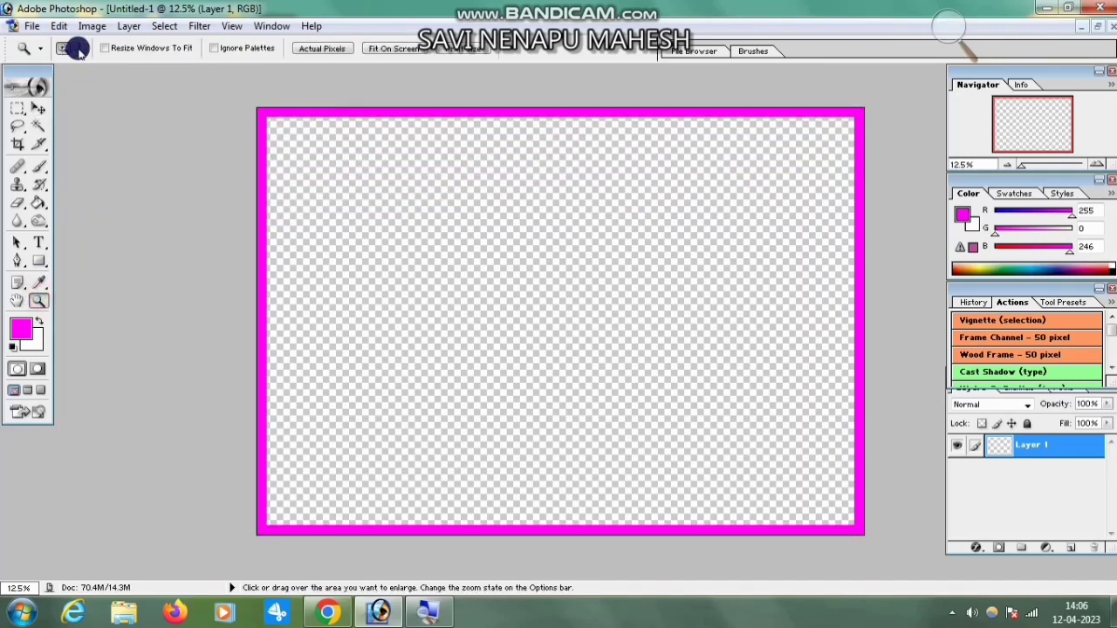
{"action": "left_click", "coordinate": [77, 49]}
{"action": "left_click", "coordinate": [543, 204]}
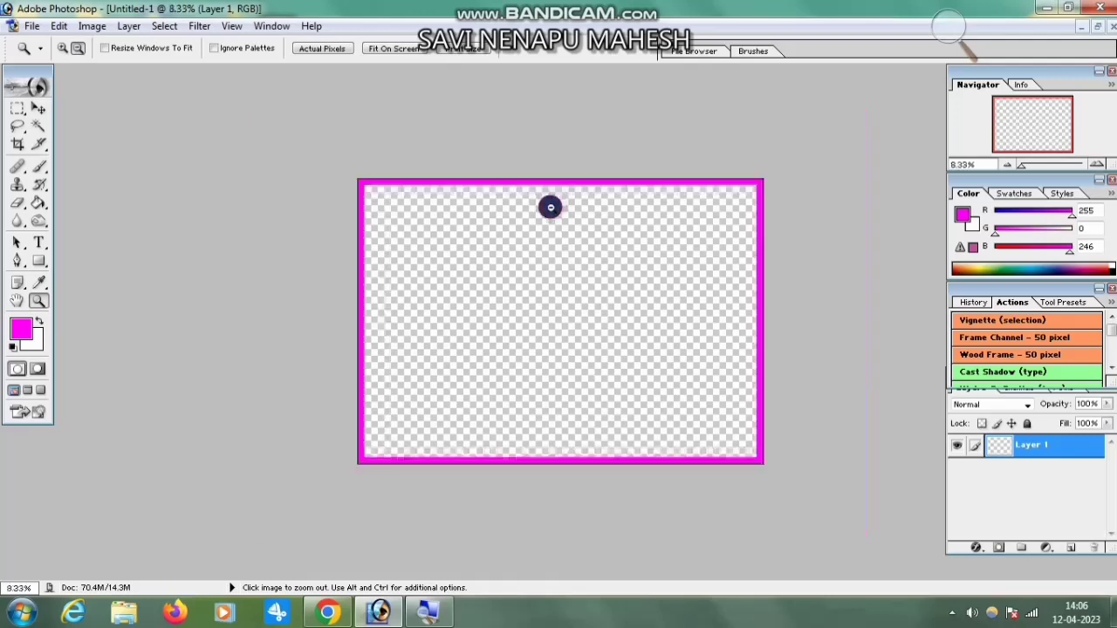
{"action": "left_click", "coordinate": [61, 47]}
{"action": "left_click", "coordinate": [589, 222]}
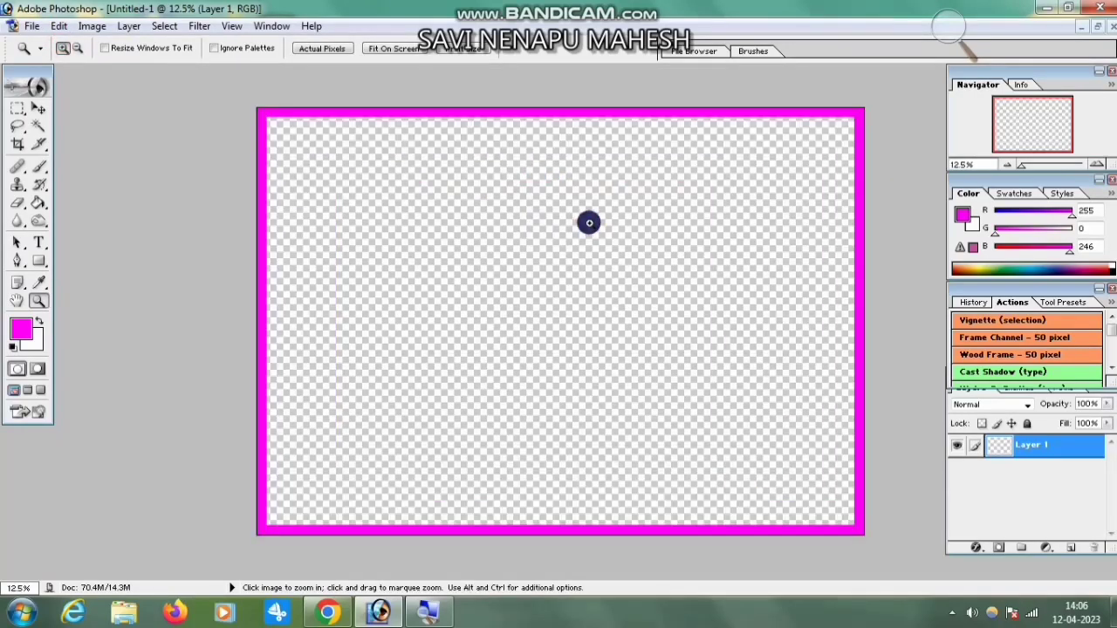
{"action": "left_click", "coordinate": [1096, 27]}
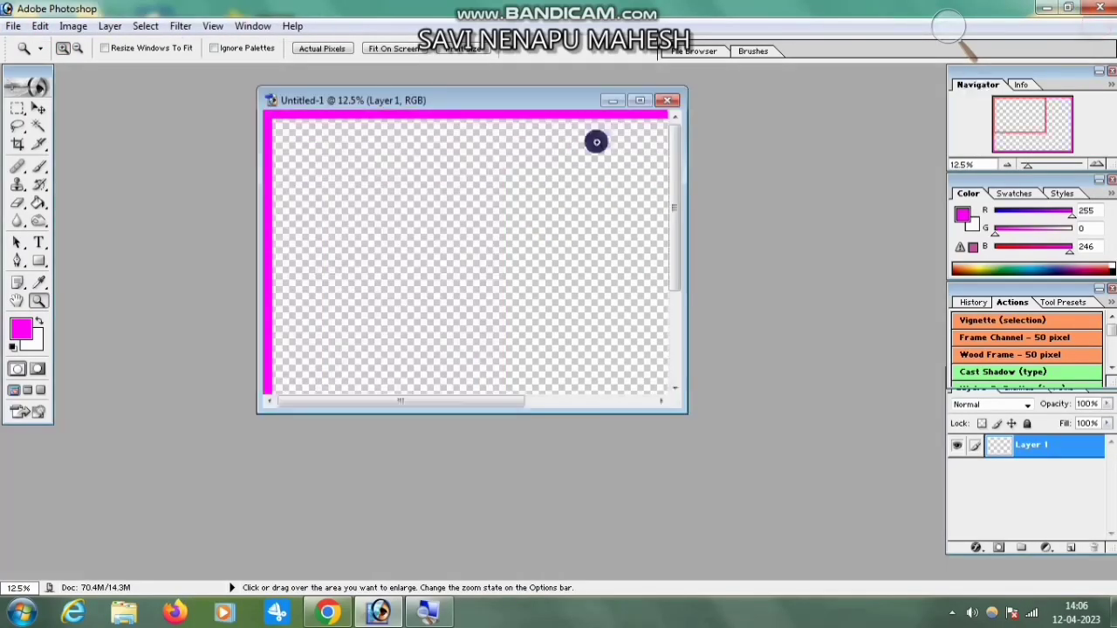
{"action": "left_click", "coordinate": [16, 33]}
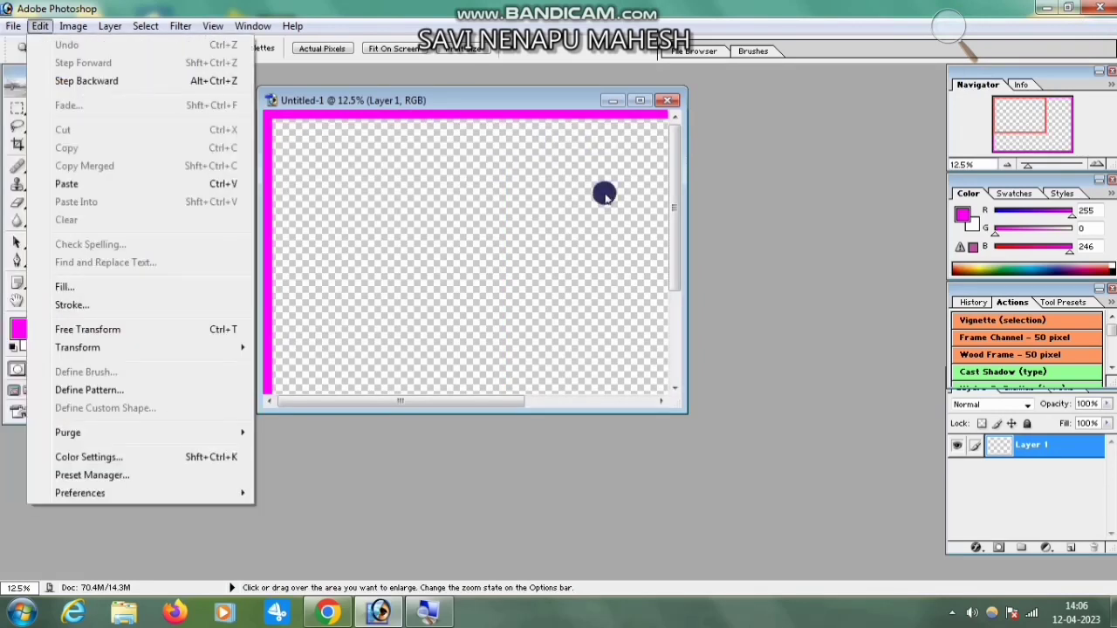
{"action": "left_click", "coordinate": [568, 183]}
{"action": "left_click", "coordinate": [640, 101]}
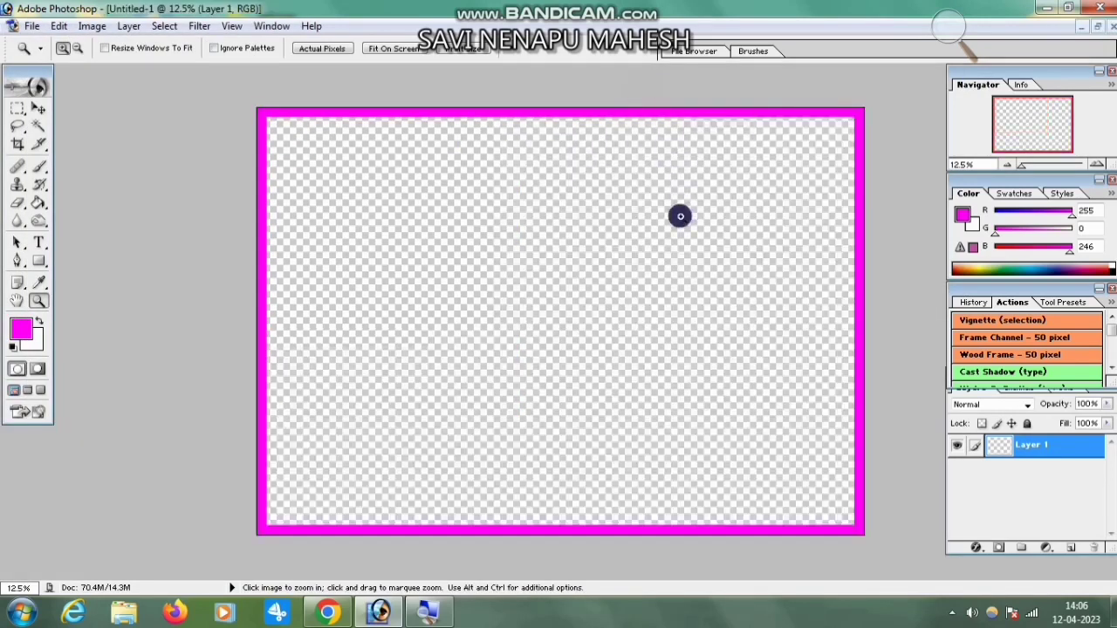
Open the portrait photo of the woman in the denim jacket from the desktop in Photoshop and maximize its window
{"action": "left_click", "coordinate": [1046, 7]}
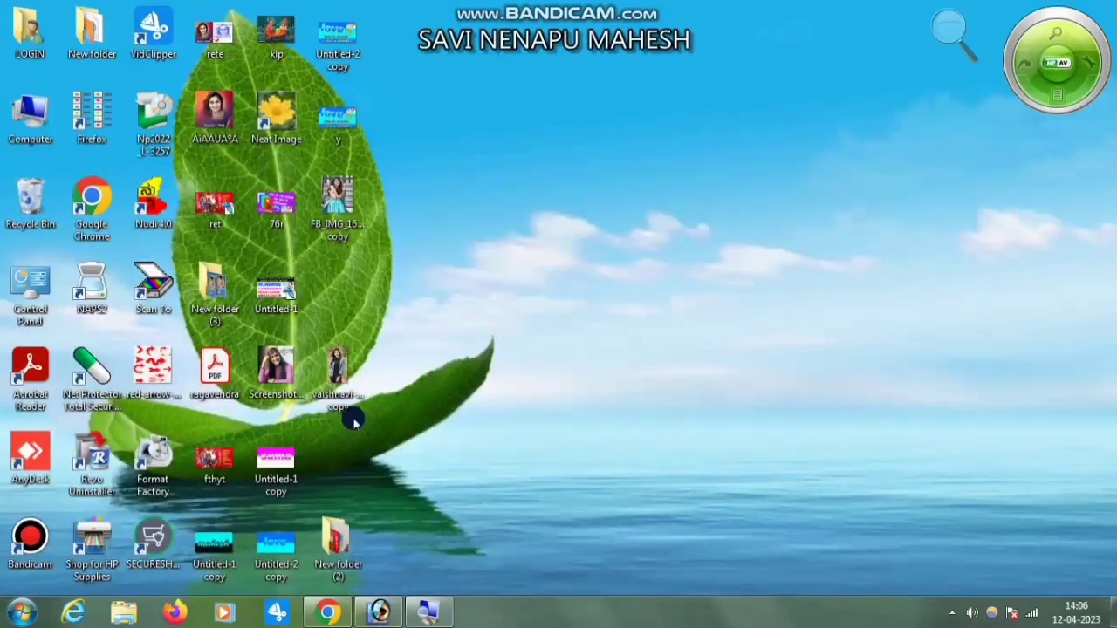
{"action": "left_click_drag", "start_coordinate": [337, 384], "coordinate": [492, 305]}
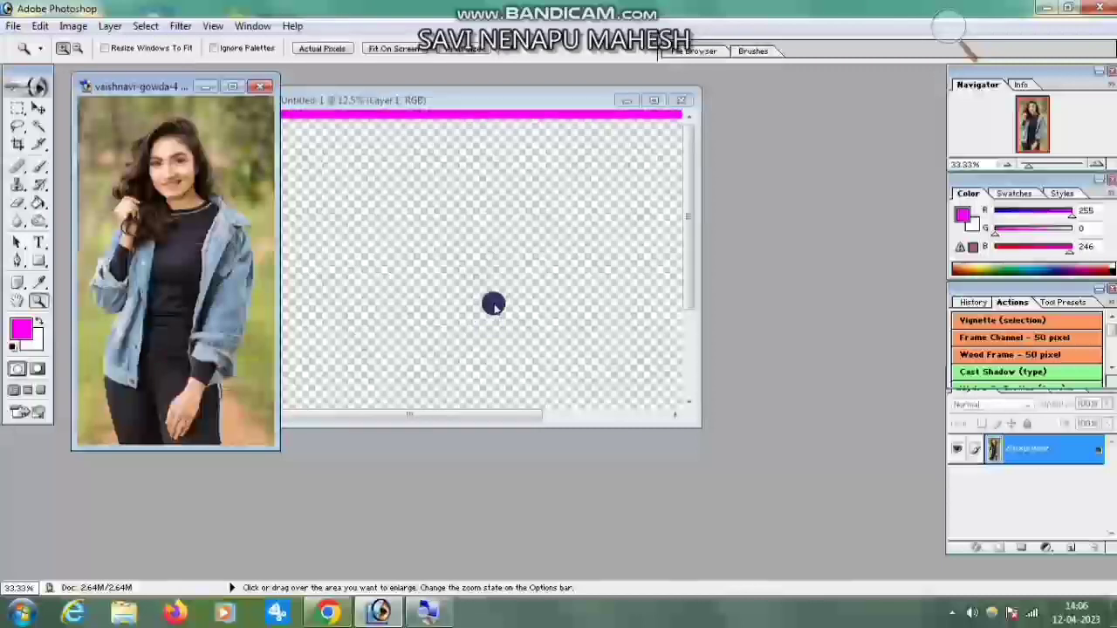
{"action": "left_click", "coordinate": [233, 87]}
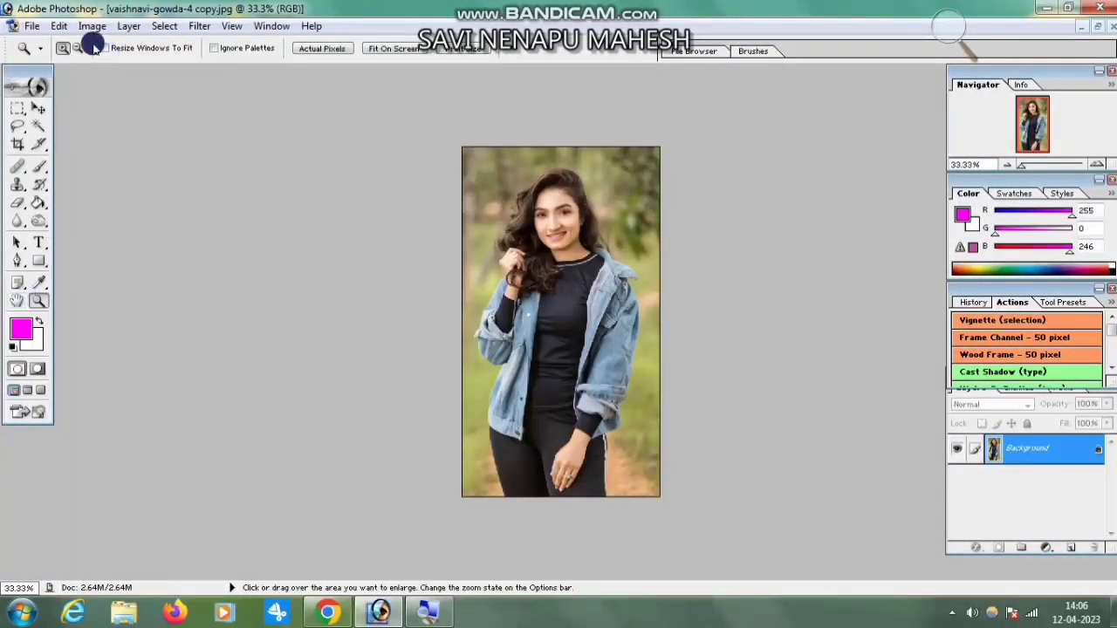
Start a Pen tool path along the outer edge of the bent denim sleeve, from its underside up to the cuff
{"action": "left_click", "coordinate": [526, 309]}
{"action": "left_click", "coordinate": [511, 364]}
{"action": "left_click", "coordinate": [432, 375]}
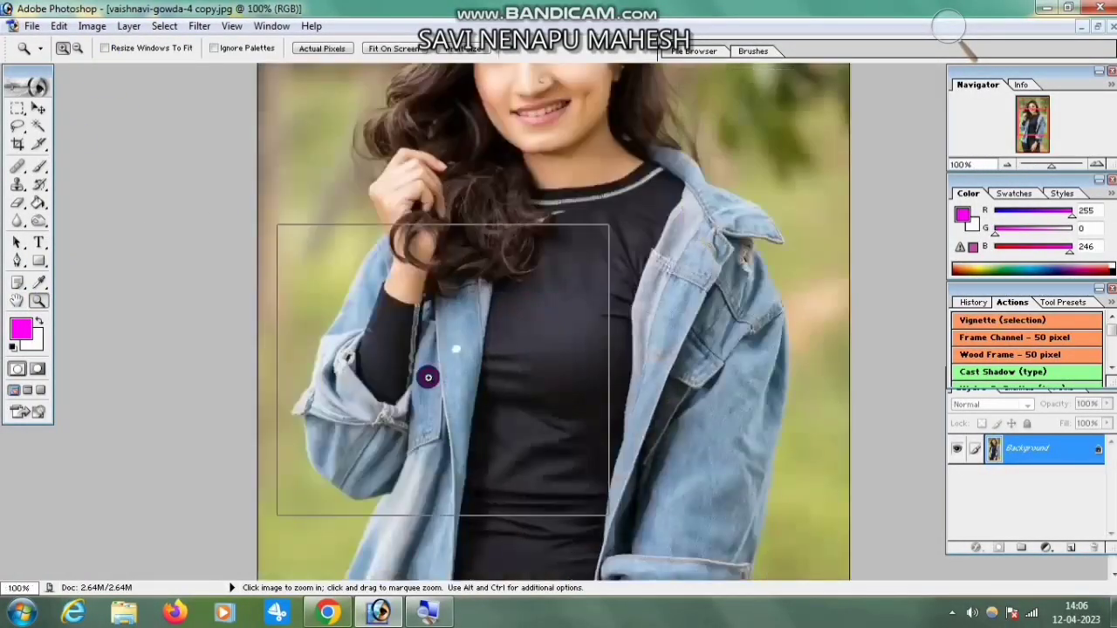
{"action": "left_click", "coordinate": [428, 377]}
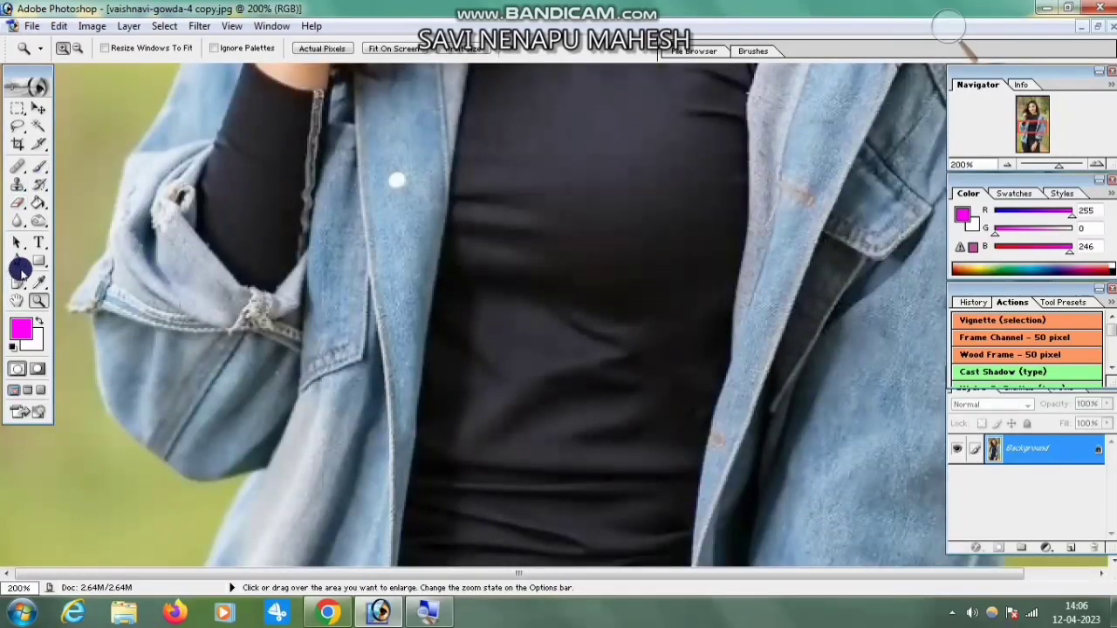
{"action": "left_click", "coordinate": [19, 265]}
{"action": "left_click_drag", "start_coordinate": [410, 397], "coordinate": [424, 329]}
{"action": "left_click", "coordinate": [251, 406]}
{"action": "left_click", "coordinate": [210, 411]}
{"action": "left_click", "coordinate": [162, 391]}
{"action": "left_click", "coordinate": [116, 356]}
{"action": "left_click", "coordinate": [101, 315]}
{"action": "left_click", "coordinate": [89, 271]}
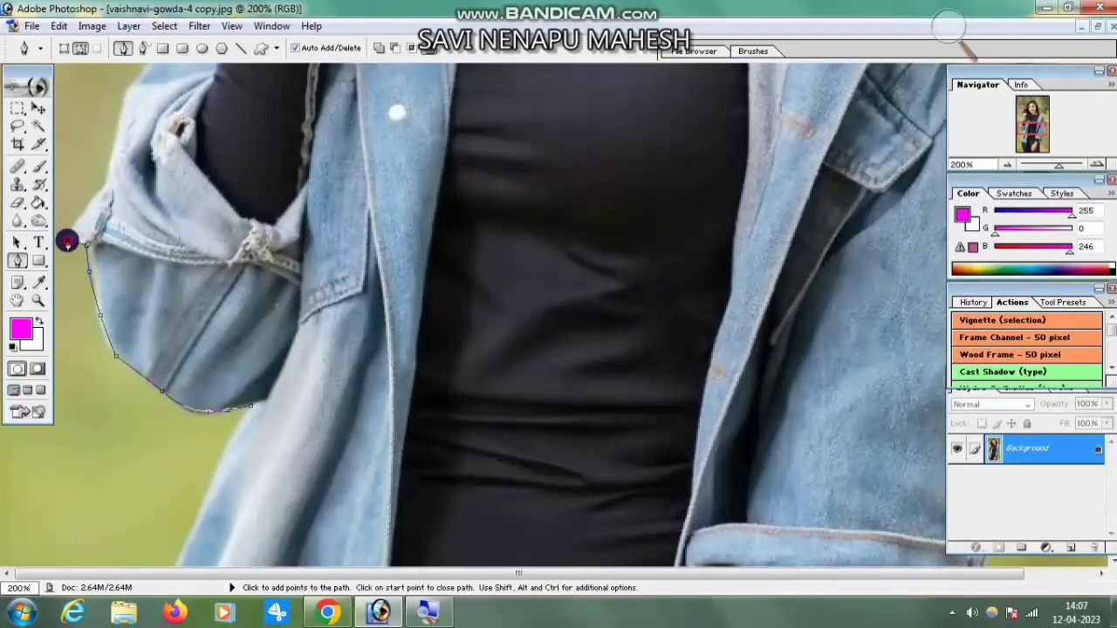
Continue the pen path from the rolled cuff up the arm and raised hand and along the outer edge of the hair
{"action": "left_click", "coordinate": [67, 241]}
{"action": "left_click_drag", "start_coordinate": [131, 210], "coordinate": [133, 413]}
{"action": "left_click", "coordinate": [125, 324]}
{"action": "mouse_move", "coordinate": [174, 218]}
{"action": "left_mouse_down"}
{"action": "mouse_move", "coordinate": [122, 445]}
{"action": "mouse_move", "coordinate": [180, 480]}
{"action": "left_mouse_up"}
{"action": "left_click", "coordinate": [189, 451]}
{"action": "left_click", "coordinate": [206, 310]}
{"action": "left_click", "coordinate": [286, 194]}
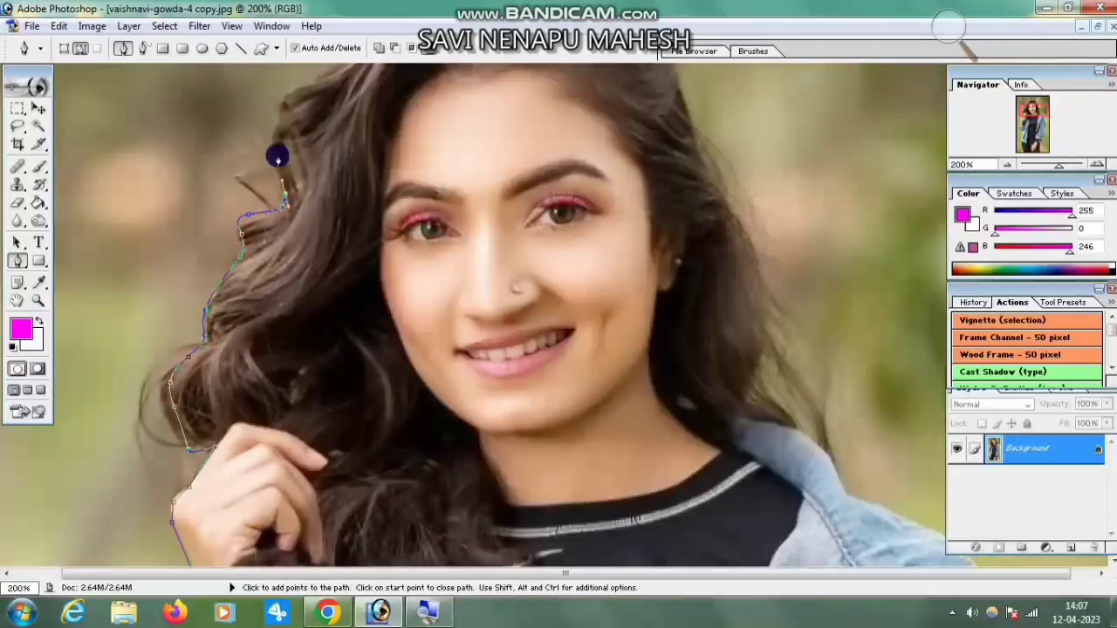
Trace the pen path over the top of the head and down the far side of the hair to the jacket collar
{"action": "left_click_drag", "start_coordinate": [301, 109], "coordinate": [321, 348]}
{"action": "left_click", "coordinate": [439, 222]}
{"action": "left_click", "coordinate": [584, 189]}
{"action": "left_click_drag", "start_coordinate": [598, 501], "coordinate": [552, 255]}
{"action": "left_click", "coordinate": [724, 299]}
{"action": "left_click", "coordinate": [782, 437]}
{"action": "left_click_drag", "start_coordinate": [699, 453], "coordinate": [700, 200]}
{"action": "left_click", "coordinate": [811, 209]}
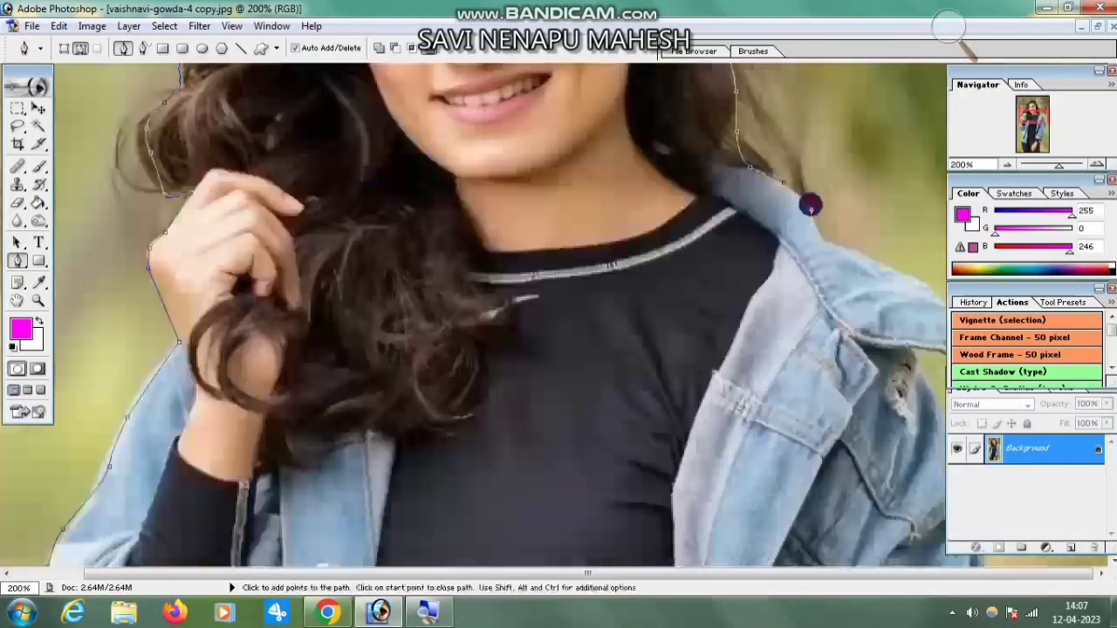
Trace the path down the jacket's shoulder and outer sleeve, closing the Color, Actions and Layers palettes that cover the photo
{"action": "left_click", "coordinate": [905, 275]}
{"action": "scroll", "coordinate": [653, 246], "scroll_direction": "down", "scroll_amount": 1}
{"action": "left_click", "coordinate": [1112, 180]}
{"action": "left_click", "coordinate": [1112, 289]}
{"action": "left_click", "coordinate": [1112, 372]}
{"action": "left_click", "coordinate": [932, 252]}
{"action": "left_click", "coordinate": [972, 320]}
{"action": "scroll", "coordinate": [926, 325], "scroll_direction": "down", "scroll_amount": 4}
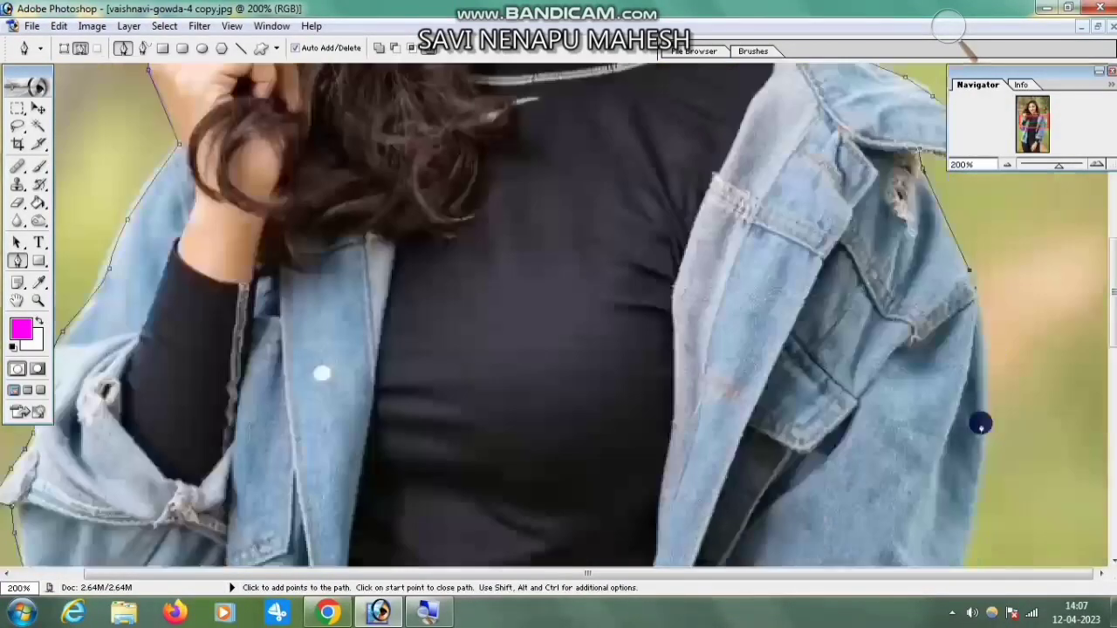
{"action": "scroll", "coordinate": [966, 488], "scroll_direction": "down", "scroll_amount": 5}
Copy the cut-out woman into the magenta-bordered Untitled-1 document and close the source photo without saving
{"action": "key", "text": "ctrl+minus"}
{"action": "key", "text": "ctrl+minus"}
{"action": "key", "text": "ctrl+minus"}
{"action": "key", "text": "ctrl+minus"}
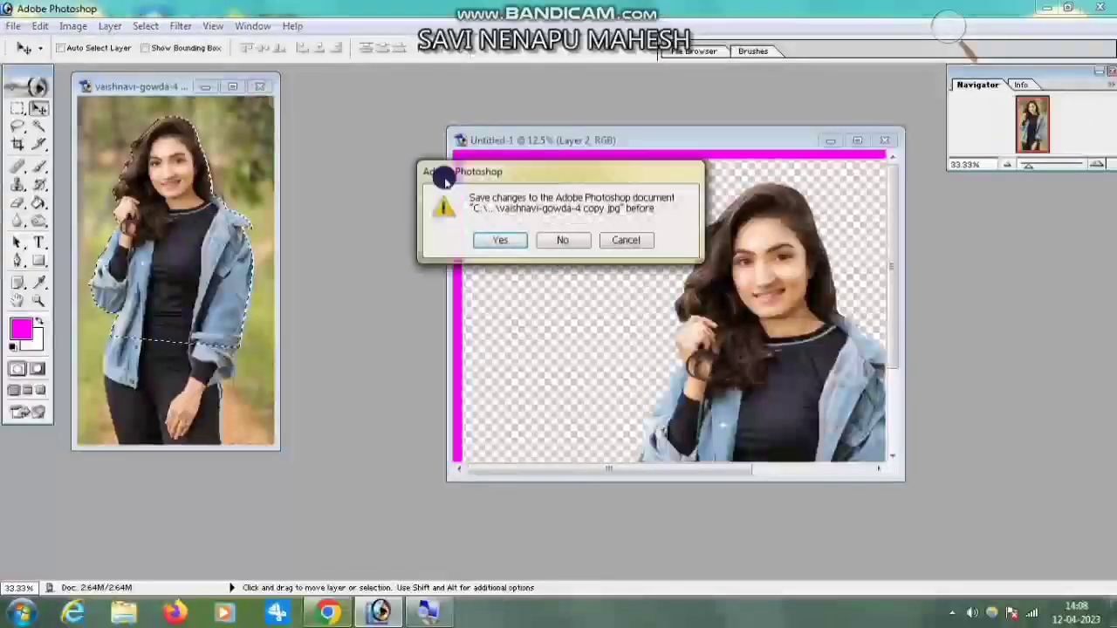
{"action": "left_click", "coordinate": [562, 240]}
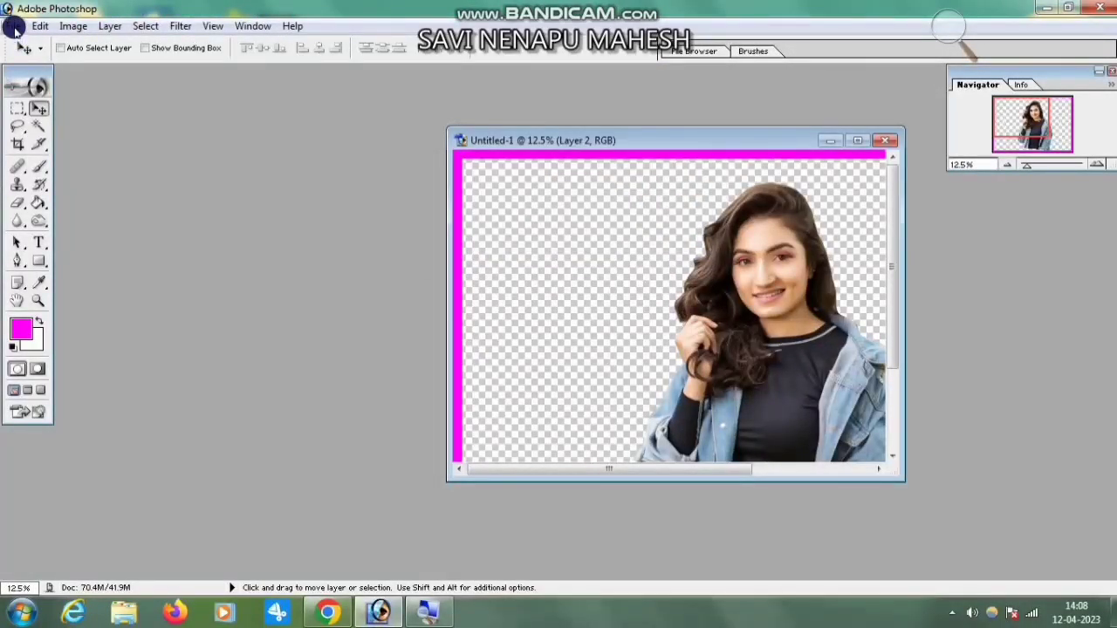
{"action": "left_click", "coordinate": [14, 26]}
{"action": "left_click", "coordinate": [35, 41]}
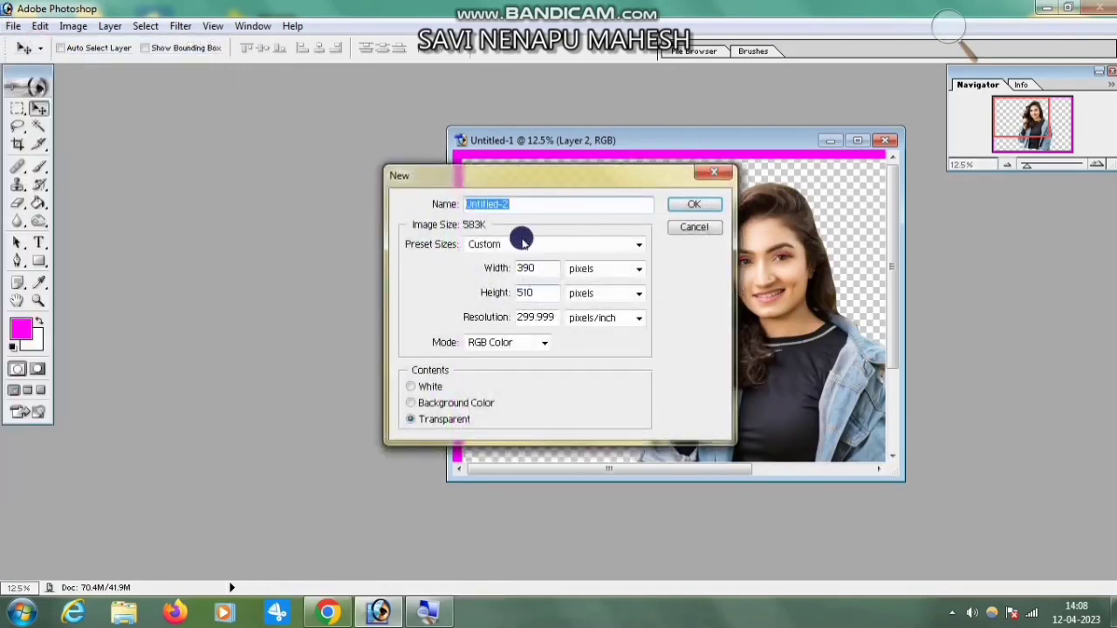
{"action": "left_click", "coordinate": [524, 244]}
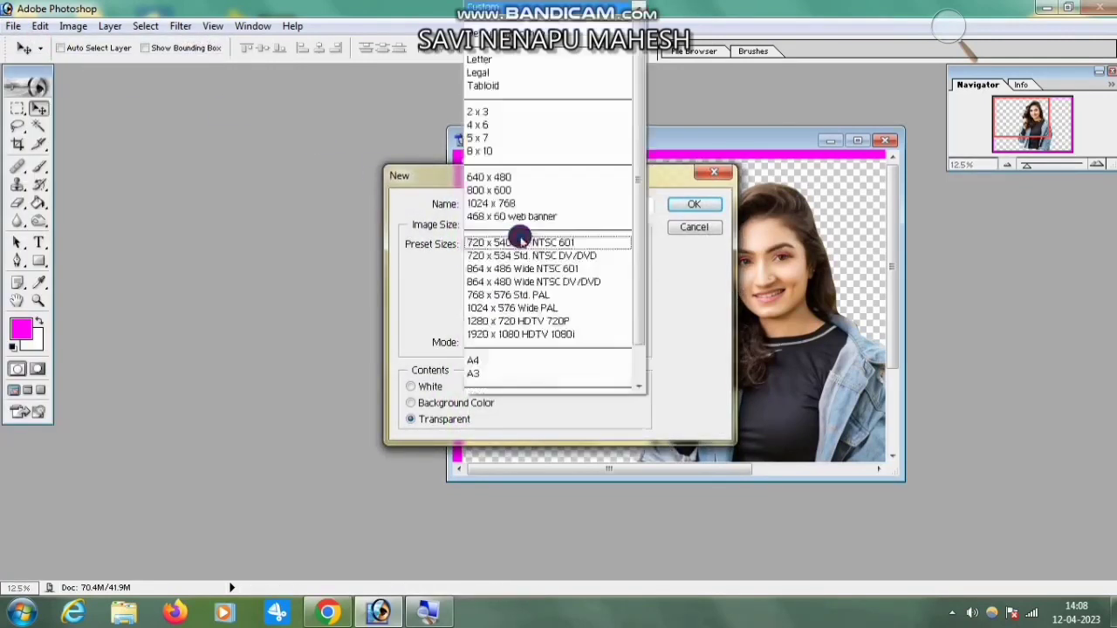
{"action": "left_click", "coordinate": [497, 178]}
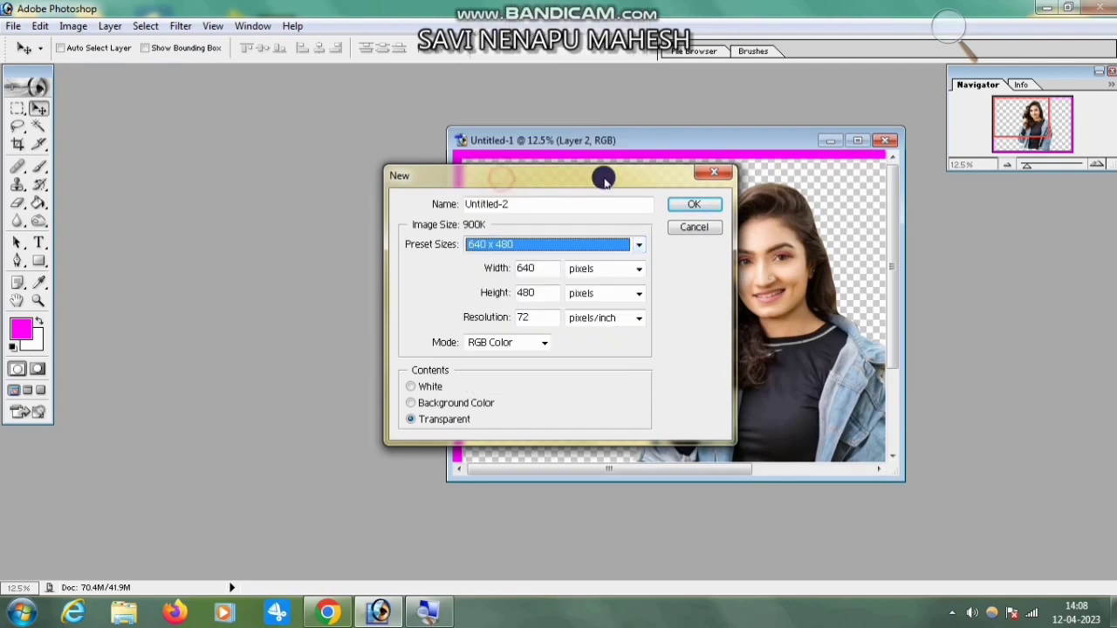
{"action": "left_click", "coordinate": [673, 205]}
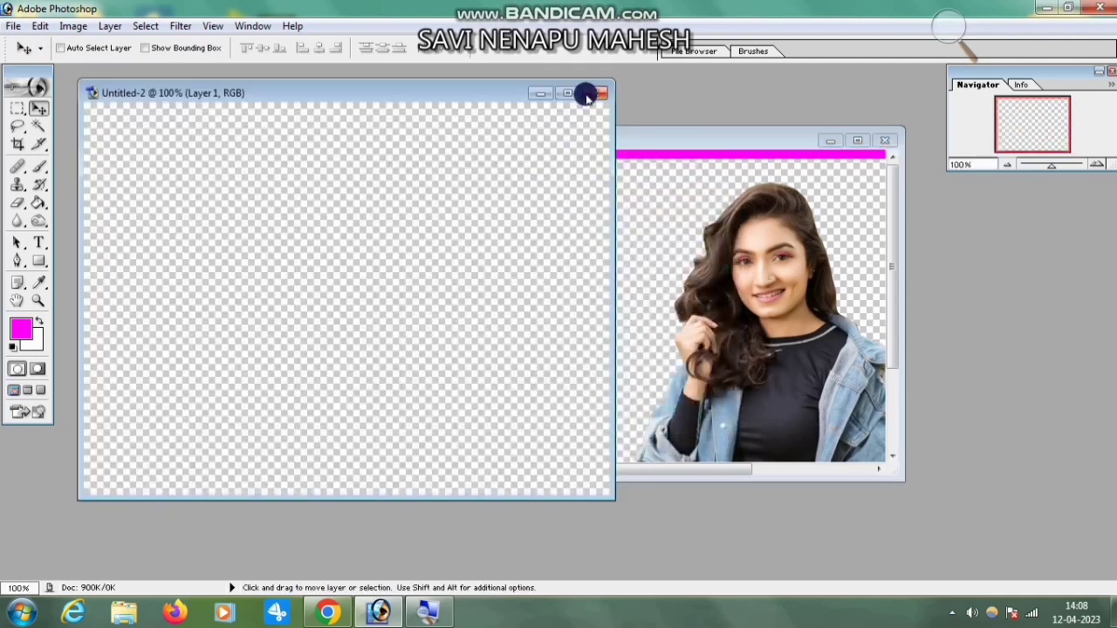
{"action": "left_click", "coordinate": [600, 93]}
{"action": "left_click", "coordinate": [29, 25]}
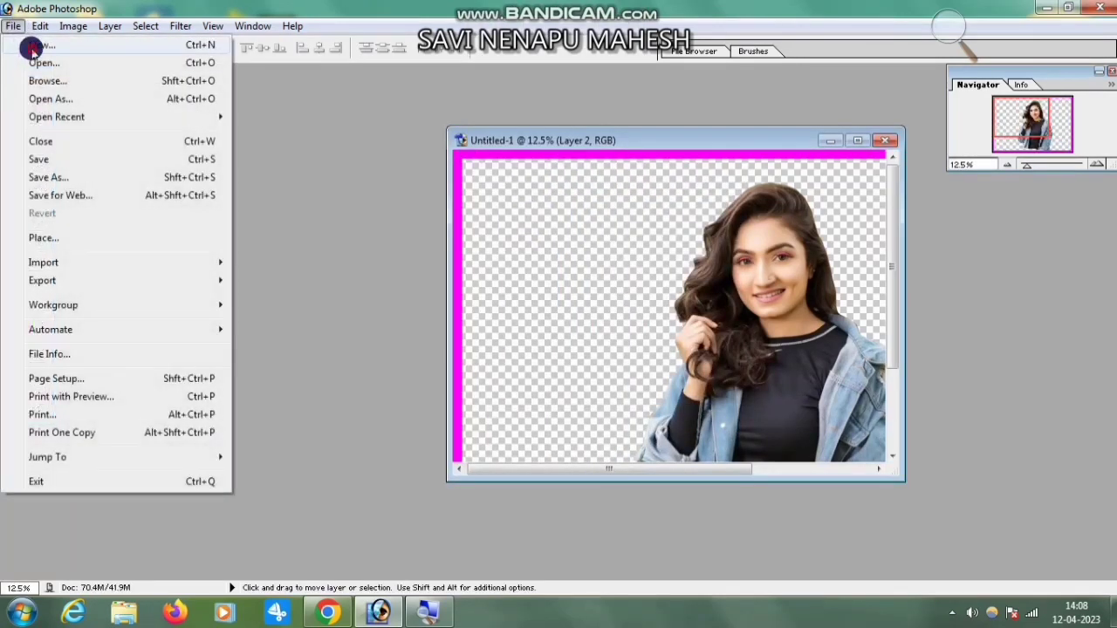
{"action": "left_click", "coordinate": [30, 42]}
{"action": "left_click", "coordinate": [521, 246]}
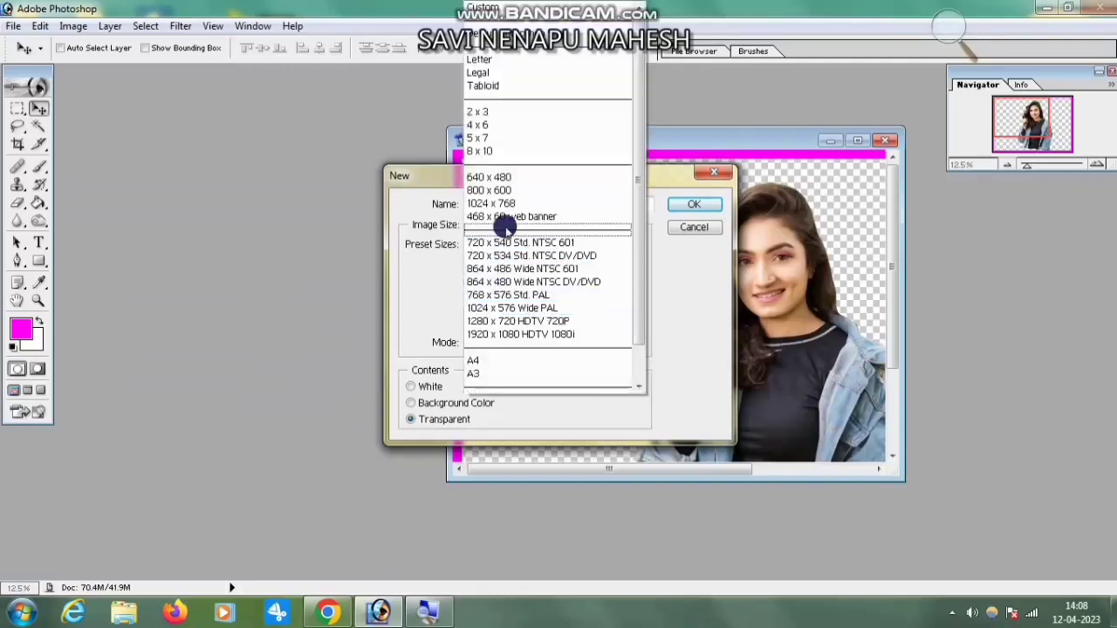
{"action": "left_click", "coordinate": [499, 139]}
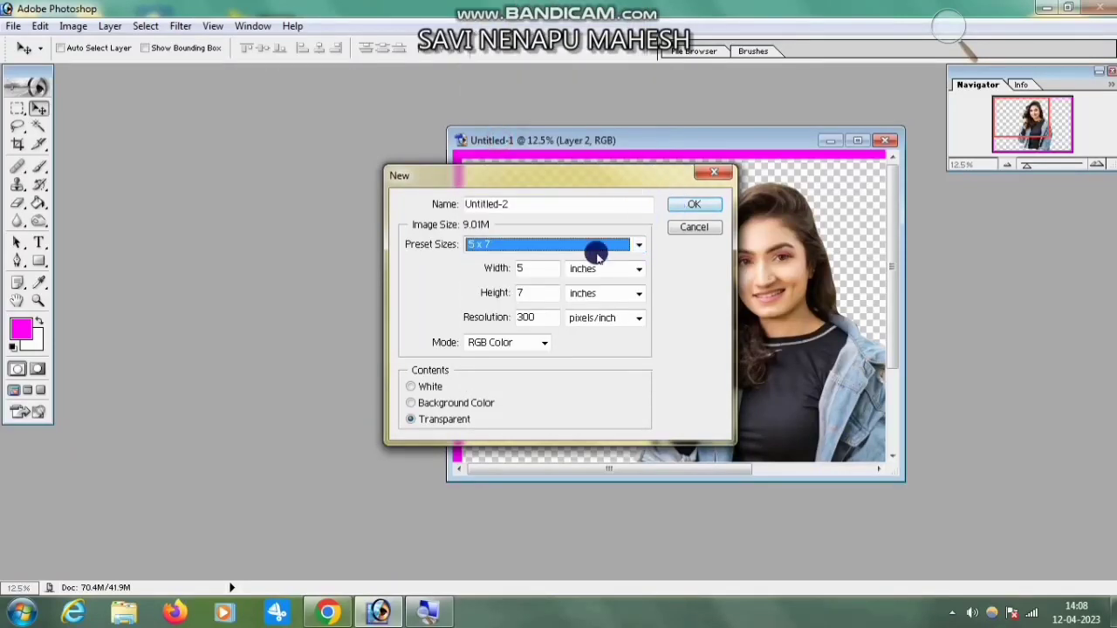
{"action": "left_click", "coordinate": [415, 389]}
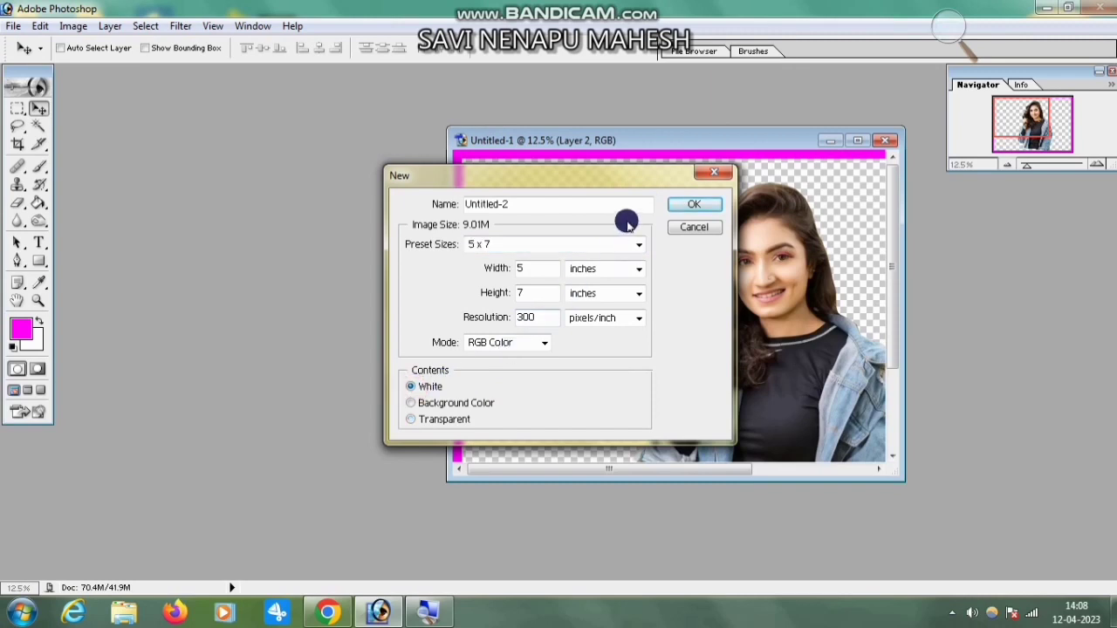
{"action": "left_click", "coordinate": [688, 207]}
{"action": "left_click", "coordinate": [387, 101]}
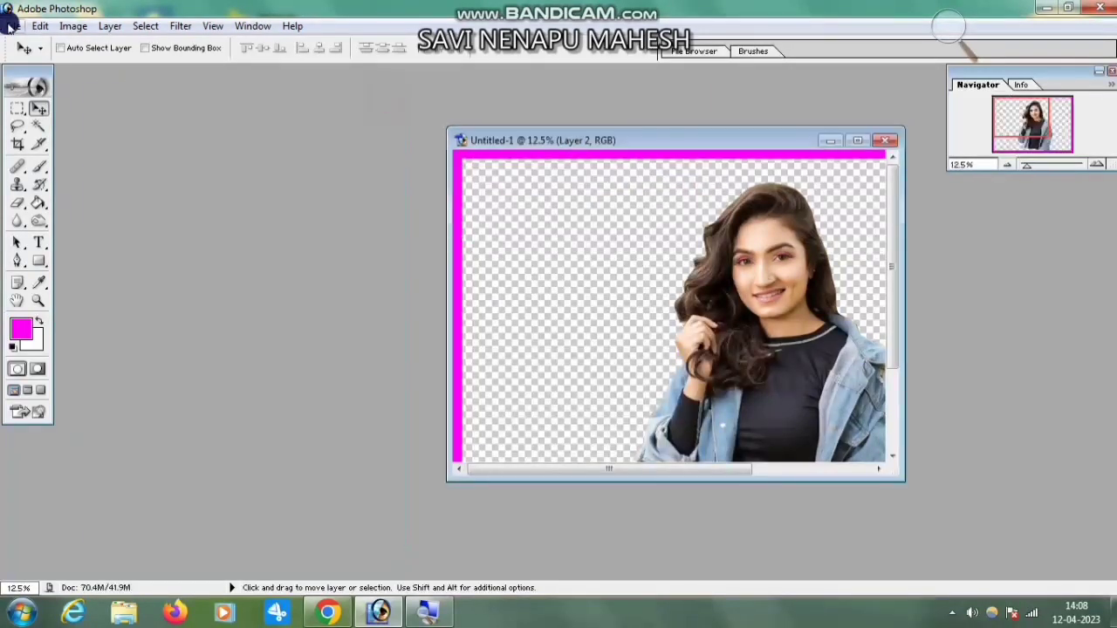
Create a new RGB document from the 800 x 600 preset with white contents
{"action": "left_click", "coordinate": [13, 26]}
{"action": "left_click", "coordinate": [27, 43]}
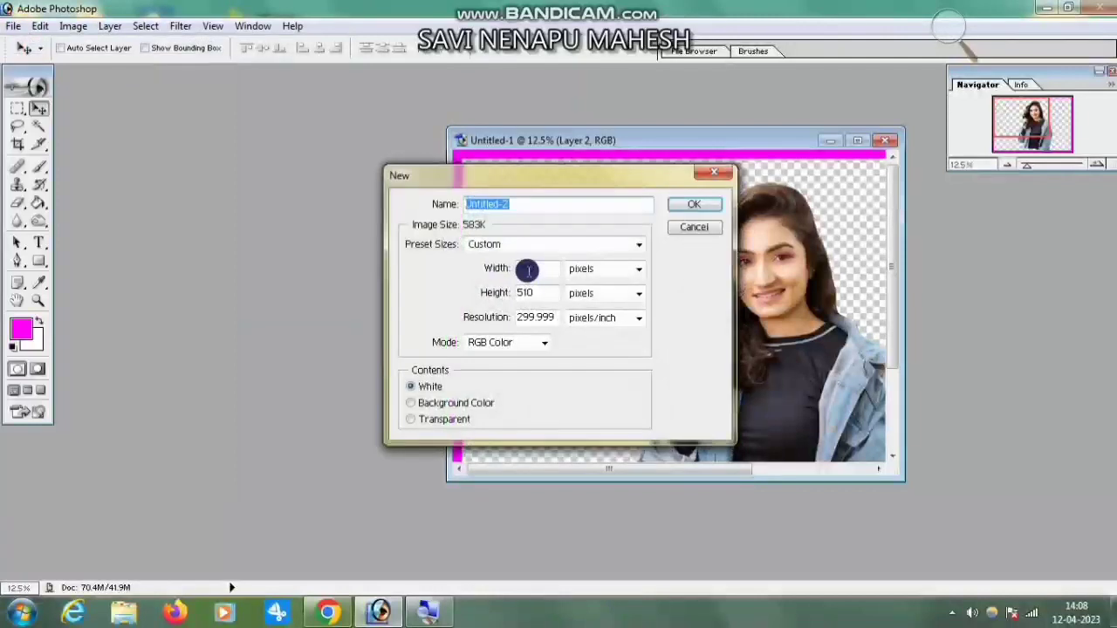
{"action": "left_click", "coordinate": [512, 251]}
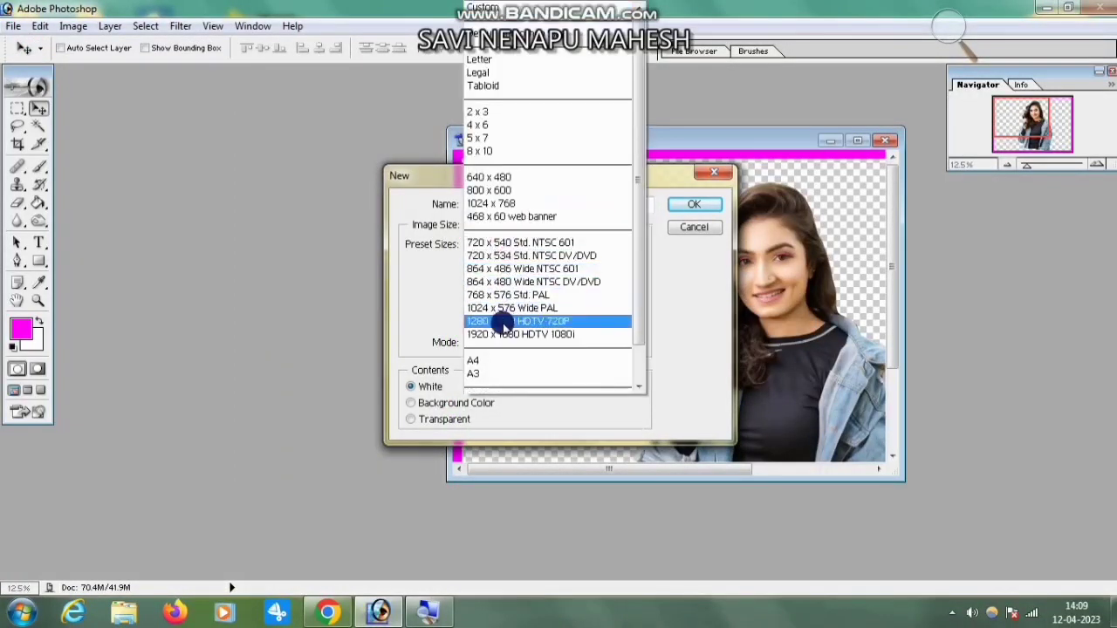
{"action": "left_click", "coordinate": [493, 190]}
{"action": "left_click", "coordinate": [689, 204]}
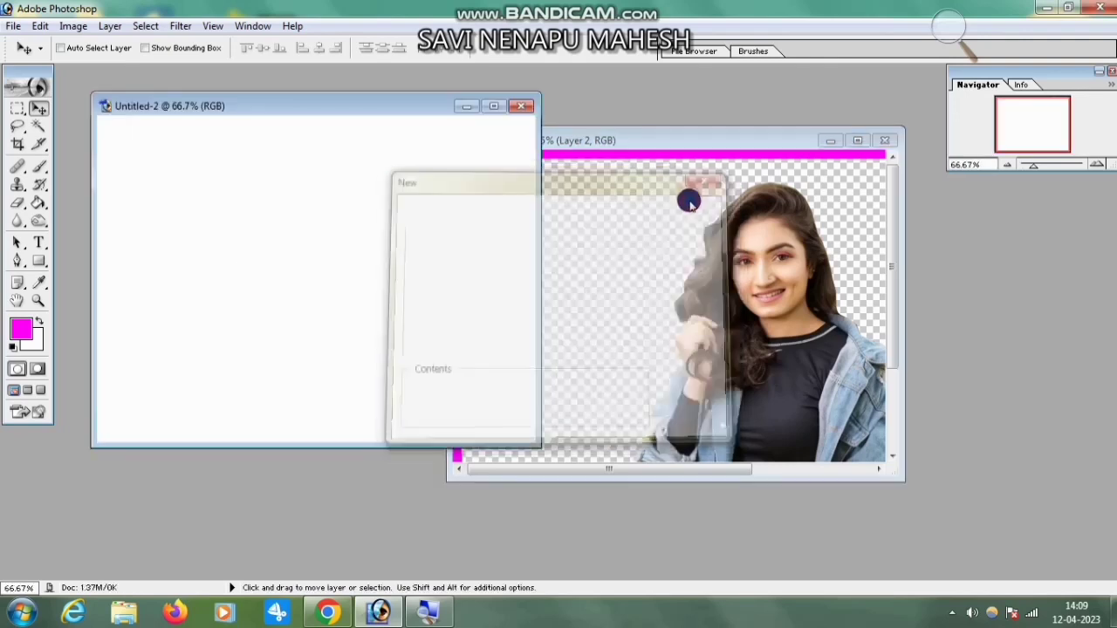
{"action": "left_click", "coordinate": [502, 106]}
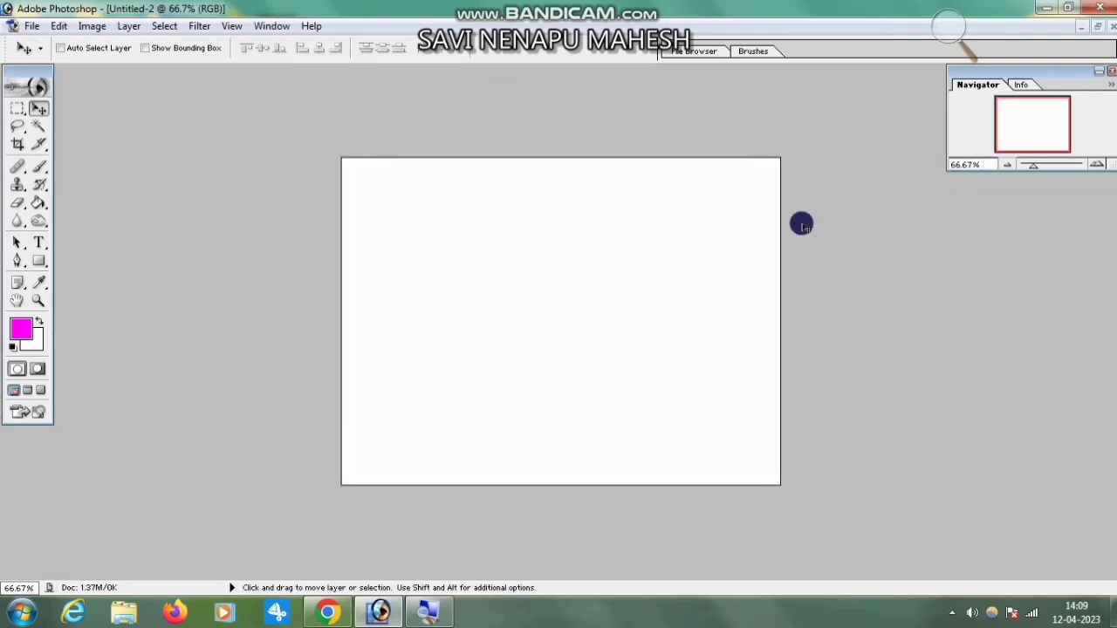
{"action": "left_click", "coordinate": [1095, 29]}
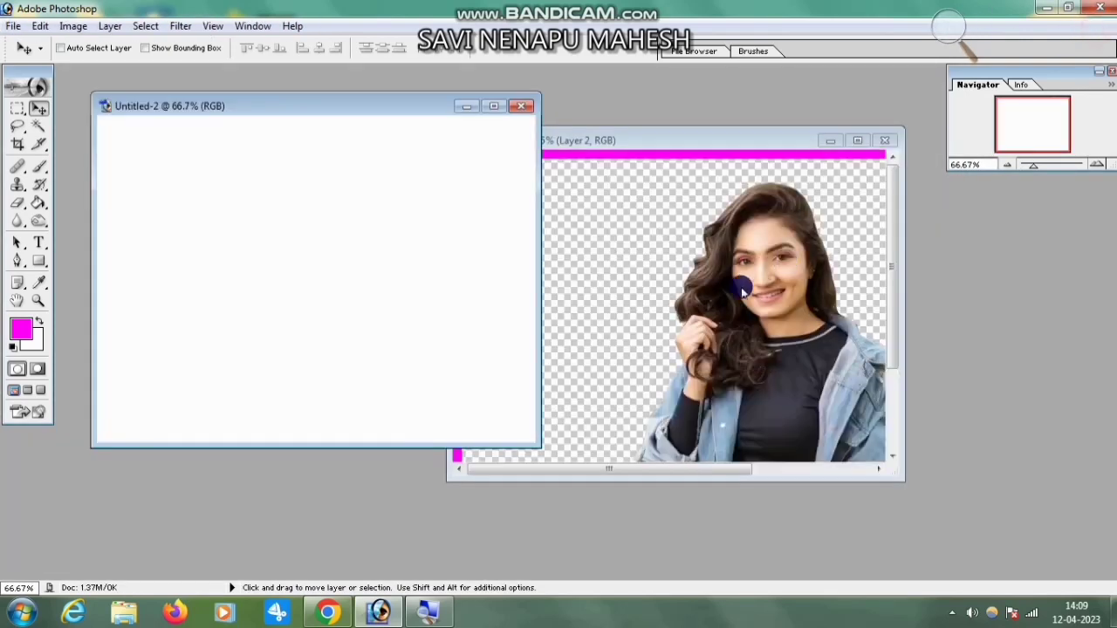
Copy the magenta border layer from Untitled-1 into the new white document
{"action": "left_click", "coordinate": [698, 308]}
{"action": "left_click", "coordinate": [40, 125]}
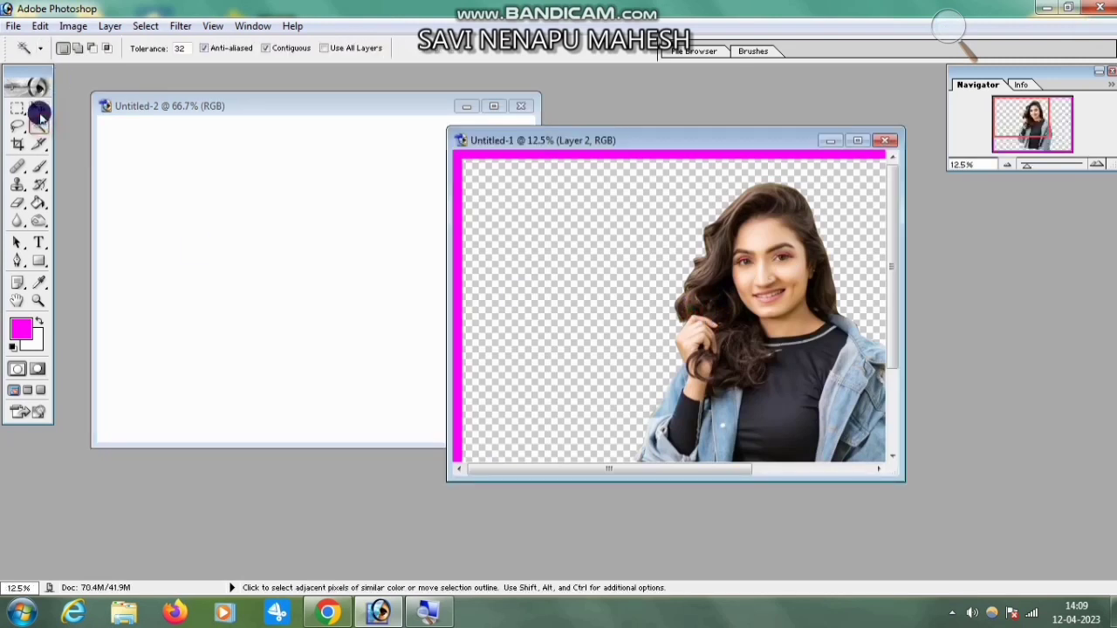
{"action": "left_click", "coordinate": [39, 111]}
{"action": "right_click", "coordinate": [618, 155]}
{"action": "left_click", "coordinate": [645, 163]}
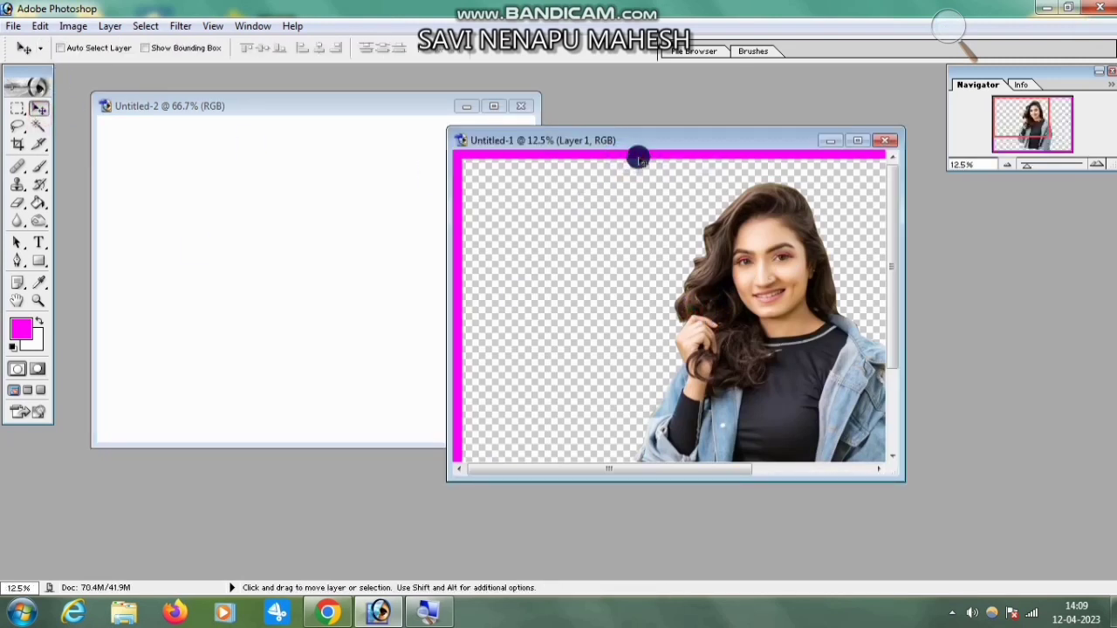
{"action": "left_click_drag", "start_coordinate": [638, 156], "coordinate": [360, 155]}
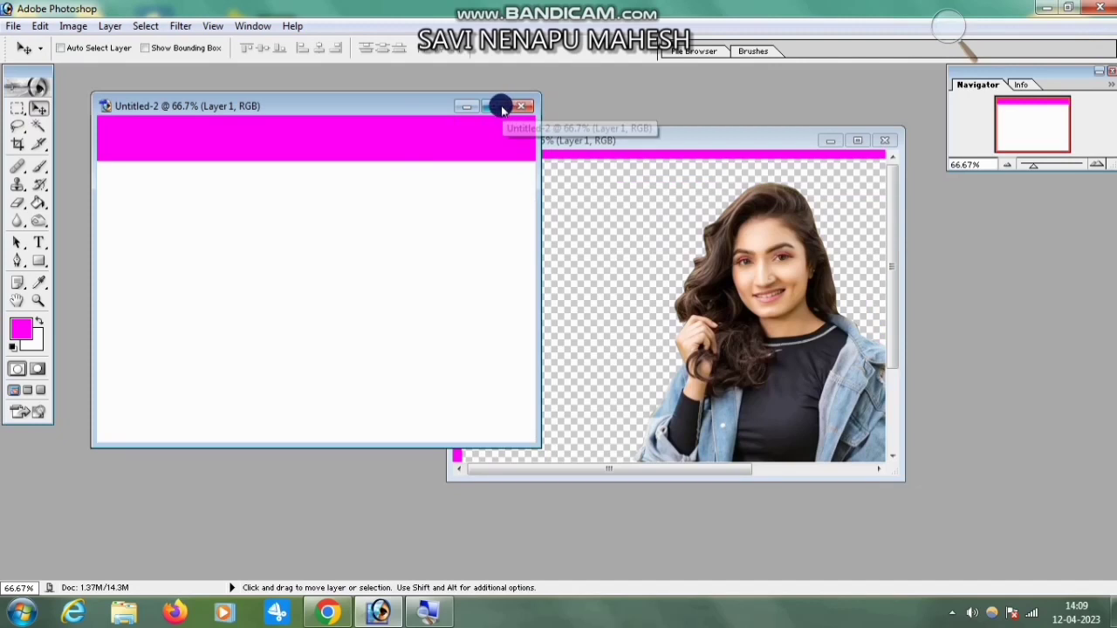
Scale down the magenta border with Free Transform so it frames the edges of the white 800 x 600 canvas
{"action": "left_click", "coordinate": [494, 105]}
{"action": "key", "text": "ctrl+t"}
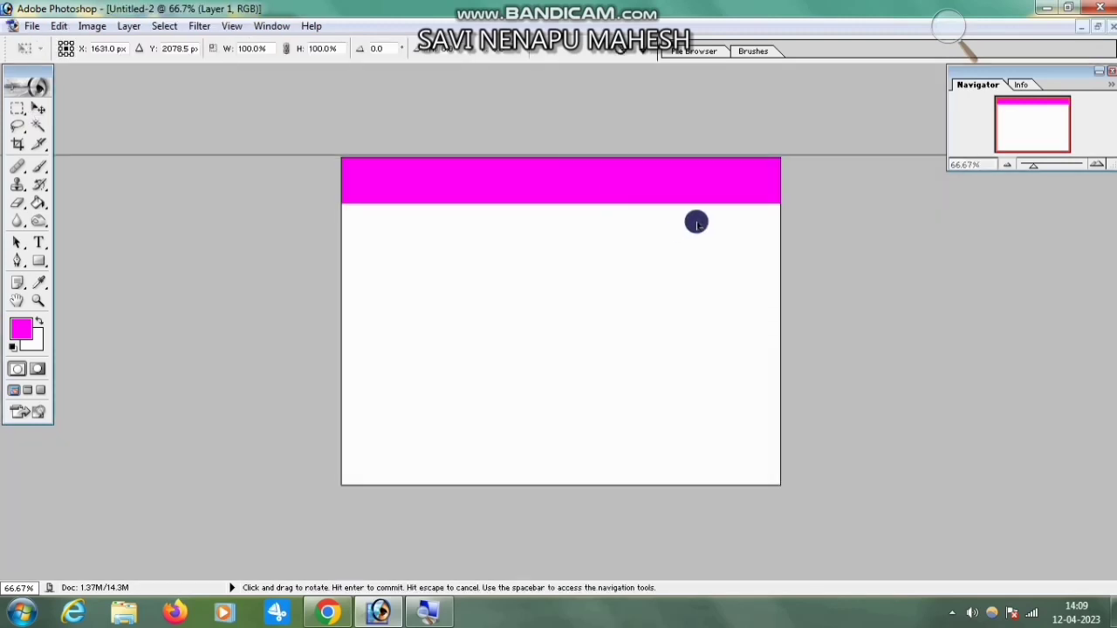
{"action": "left_click_drag", "start_coordinate": [753, 277], "coordinate": [552, 279]}
{"action": "left_click_drag", "start_coordinate": [876, 159], "coordinate": [420, 415]}
{"action": "left_click_drag", "start_coordinate": [393, 441], "coordinate": [428, 449]}
{"action": "left_click_drag", "start_coordinate": [397, 480], "coordinate": [779, 190]}
{"action": "left_click_drag", "start_coordinate": [810, 163], "coordinate": [374, 467]}
{"action": "left_click_drag", "start_coordinate": [326, 502], "coordinate": [648, 194]}
{"action": "left_click_drag", "start_coordinate": [699, 407], "coordinate": [745, 505]}
{"action": "left_click_drag", "start_coordinate": [559, 464], "coordinate": [566, 483]}
{"action": "key", "text": "Return"}
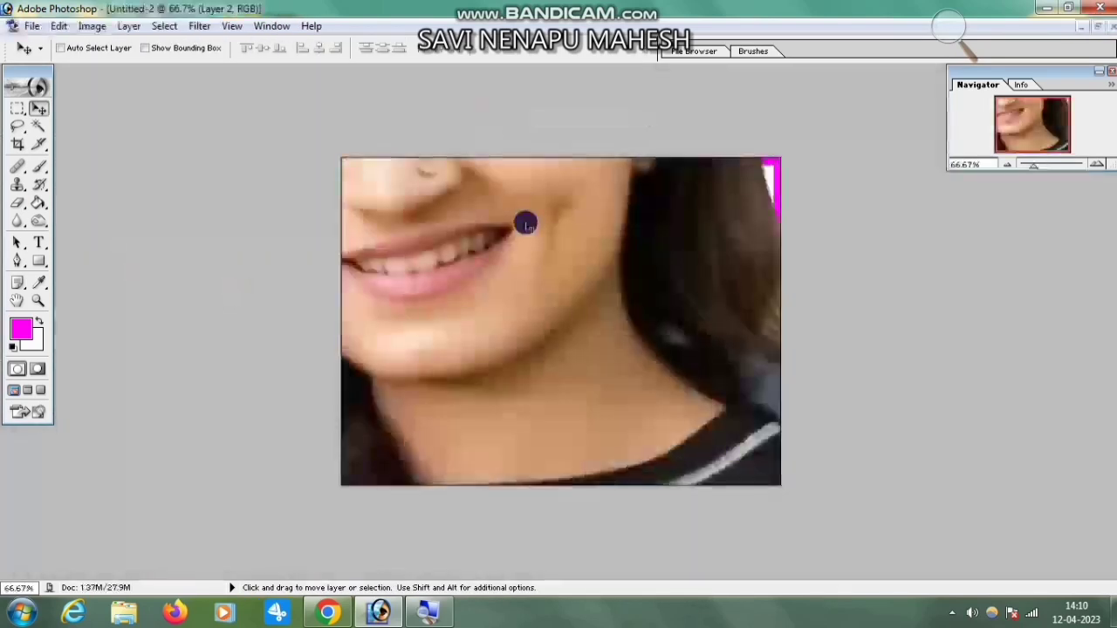
Reposition and scale down the oversized cut-out of the woman in the bordered white document with Free Transform
{"action": "key", "text": "ctrl+t"}
{"action": "left_click_drag", "start_coordinate": [526, 224], "coordinate": [480, 524]}
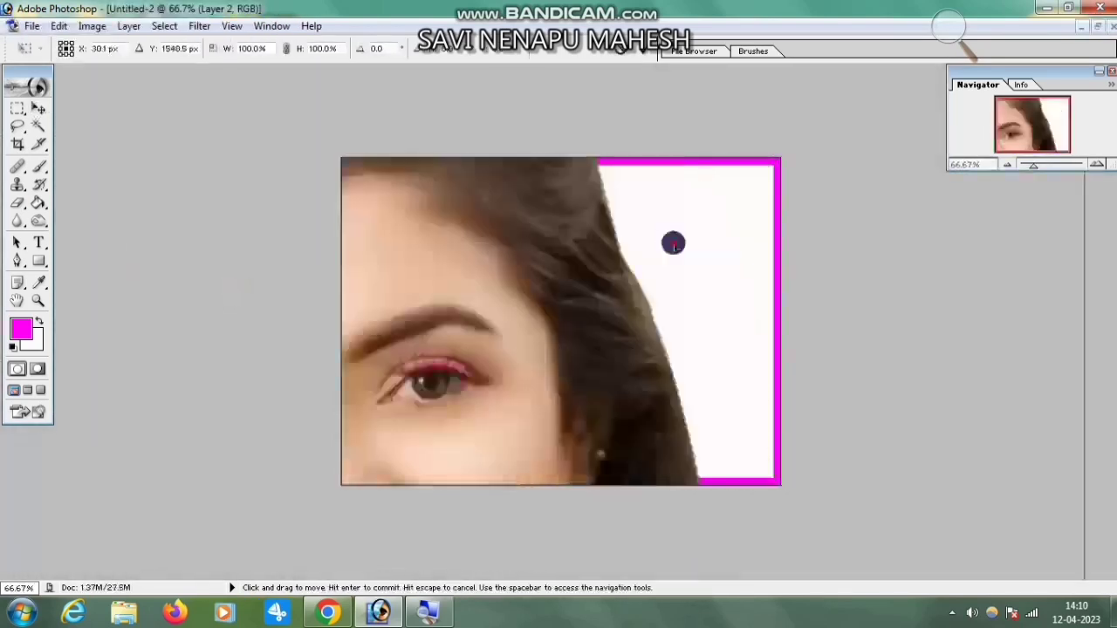
{"action": "left_click_drag", "start_coordinate": [673, 243], "coordinate": [581, 444]}
{"action": "left_click_drag", "start_coordinate": [949, 136], "coordinate": [915, 136]}
{"action": "left_click_drag", "start_coordinate": [954, 171], "coordinate": [789, 412]}
{"action": "left_click_drag", "start_coordinate": [612, 470], "coordinate": [777, 207]}
{"action": "left_click_drag", "start_coordinate": [955, 149], "coordinate": [704, 528]}
{"action": "left_click_drag", "start_coordinate": [616, 549], "coordinate": [686, 272]}
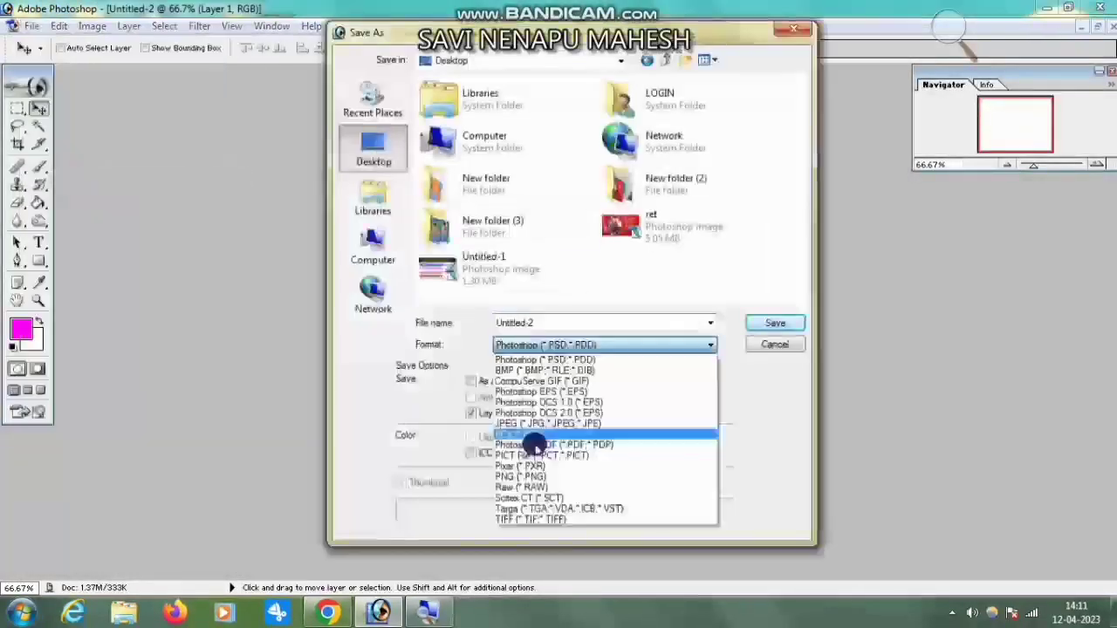
Save the bordered white document to the desktop as the JPEG file iop.jpg
{"action": "left_click", "coordinate": [498, 439]}
{"action": "key", "text": "Return"}
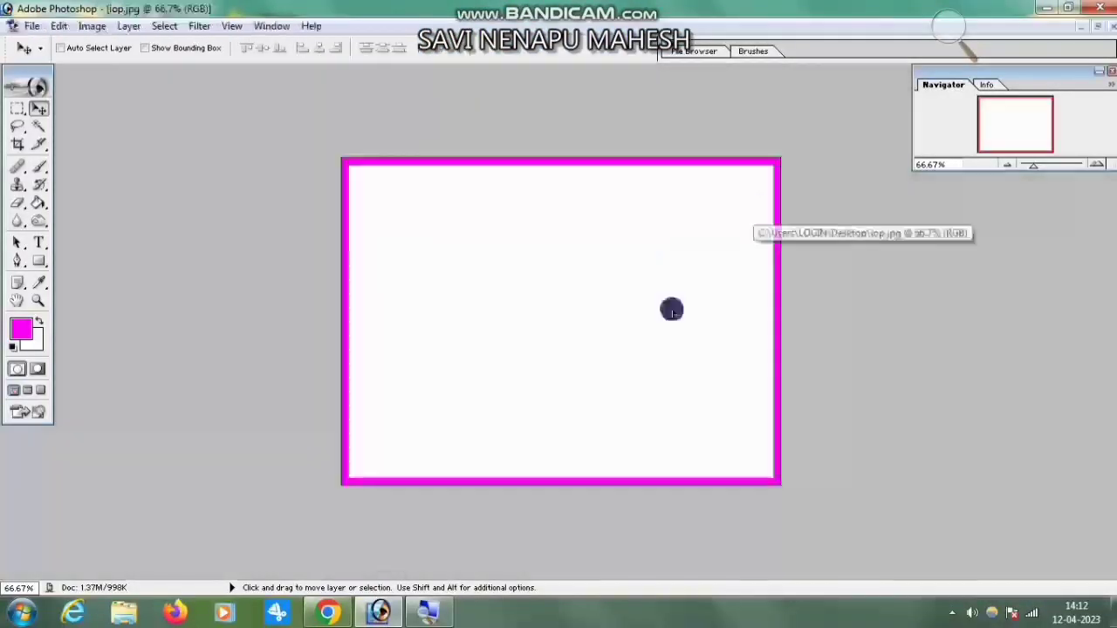
Shrink the magenta frame inside the iop.jpg canvas and scale down the woman's cut-out placed over it
{"action": "key", "text": "m"}
{"action": "key", "text": "ctrl+a"}
{"action": "key", "text": "ctrl+t"}
{"action": "left_click_drag", "start_coordinate": [780, 159], "coordinate": [654, 288]}
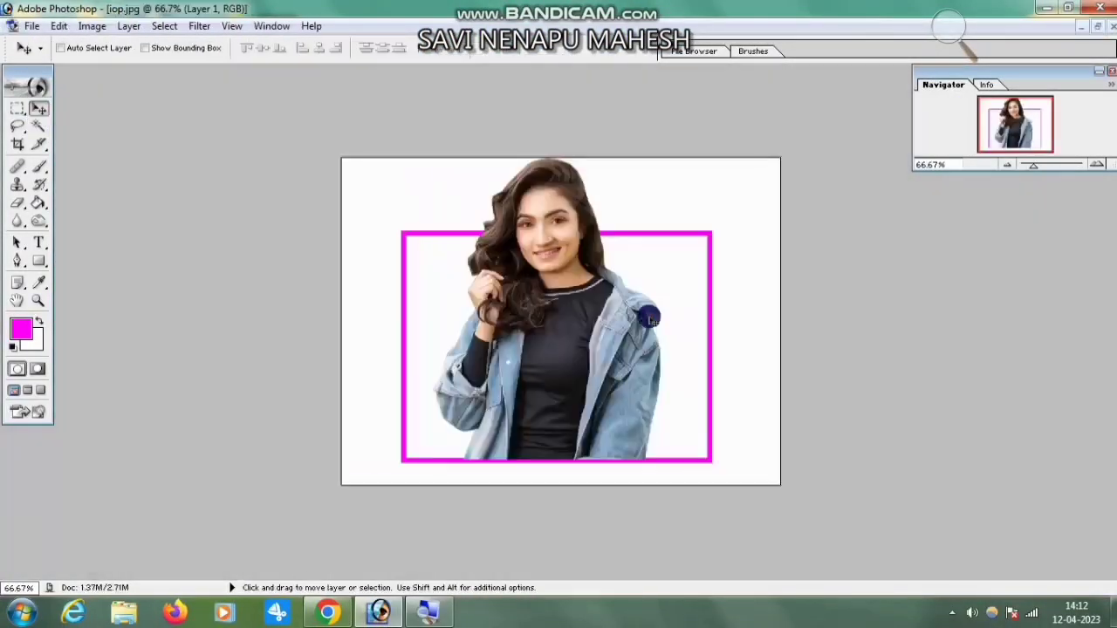
{"action": "key", "text": "ctrl+t"}
{"action": "left_click_drag", "start_coordinate": [431, 157], "coordinate": [447, 180]}
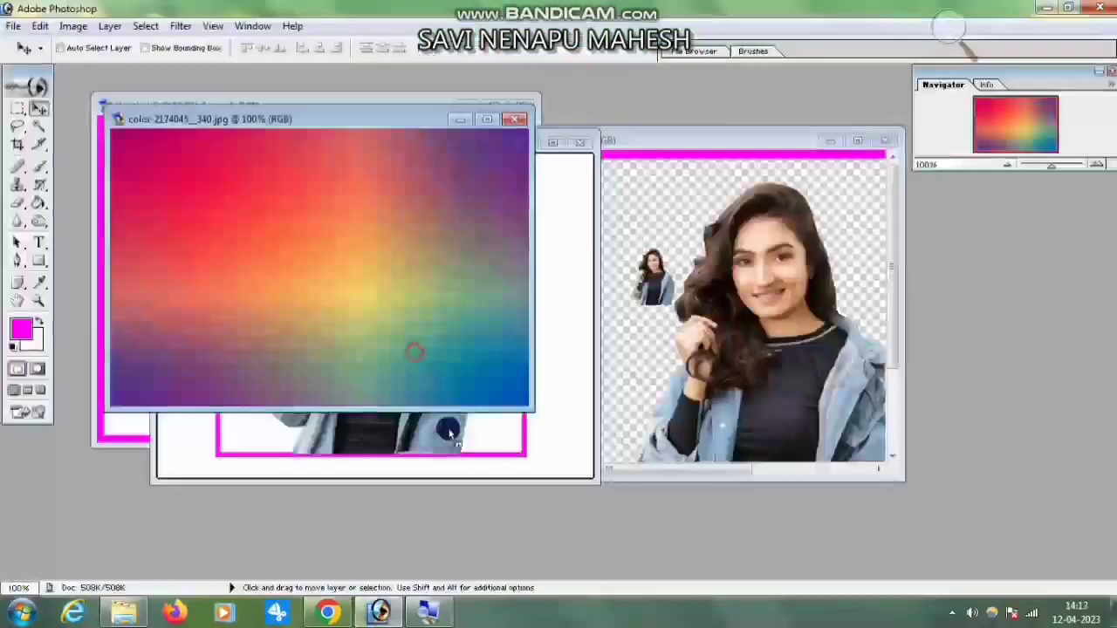
Bring the multicolour gradient from color-2174045__340.jpg into iop.jpg and align its upper-left corner inside the magenta frame
{"action": "left_click_drag", "start_coordinate": [449, 434], "coordinate": [506, 429]}
{"action": "left_click", "coordinate": [558, 143]}
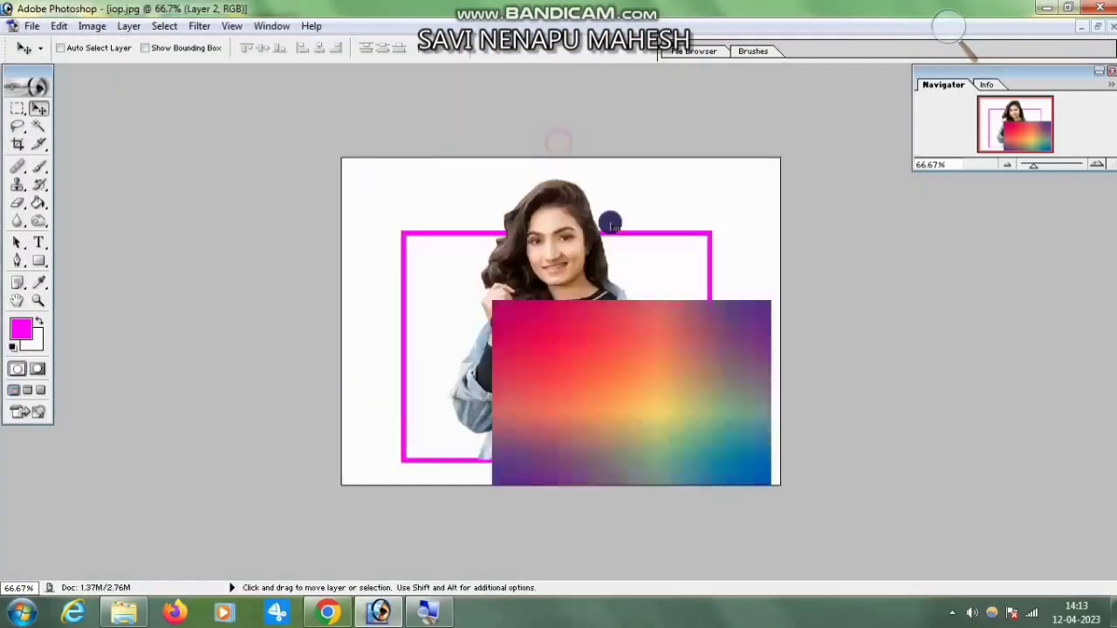
{"action": "left_click_drag", "start_coordinate": [675, 401], "coordinate": [589, 338]}
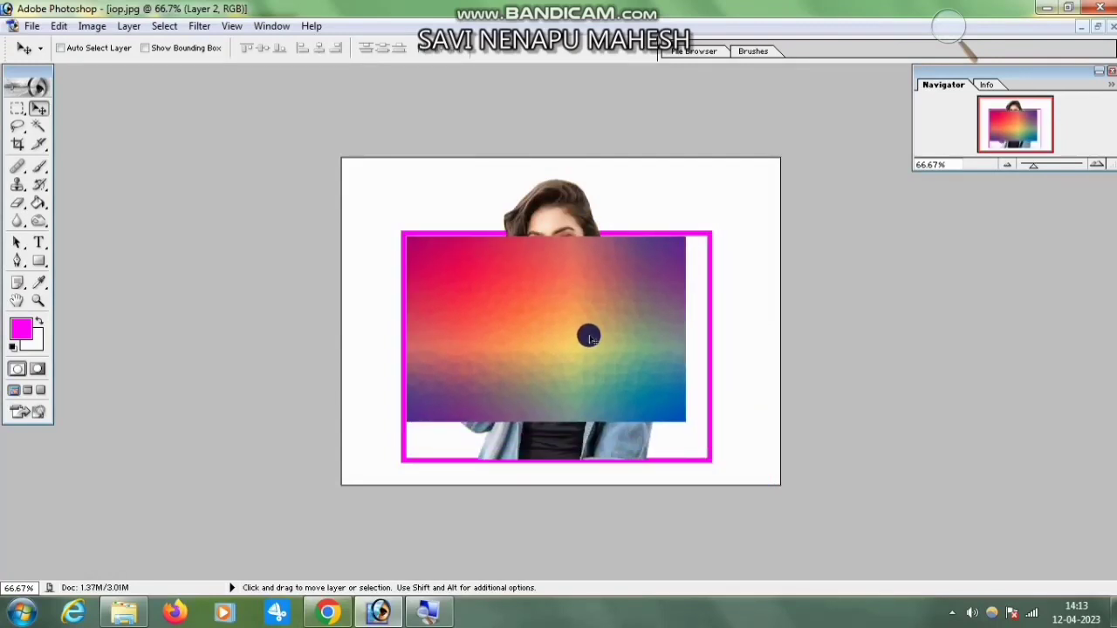
Scale the gradient layer to 107.4% width and 120.2% height to fill the magenta frame, and send it behind the woman
{"action": "key", "text": "ctrl+t"}
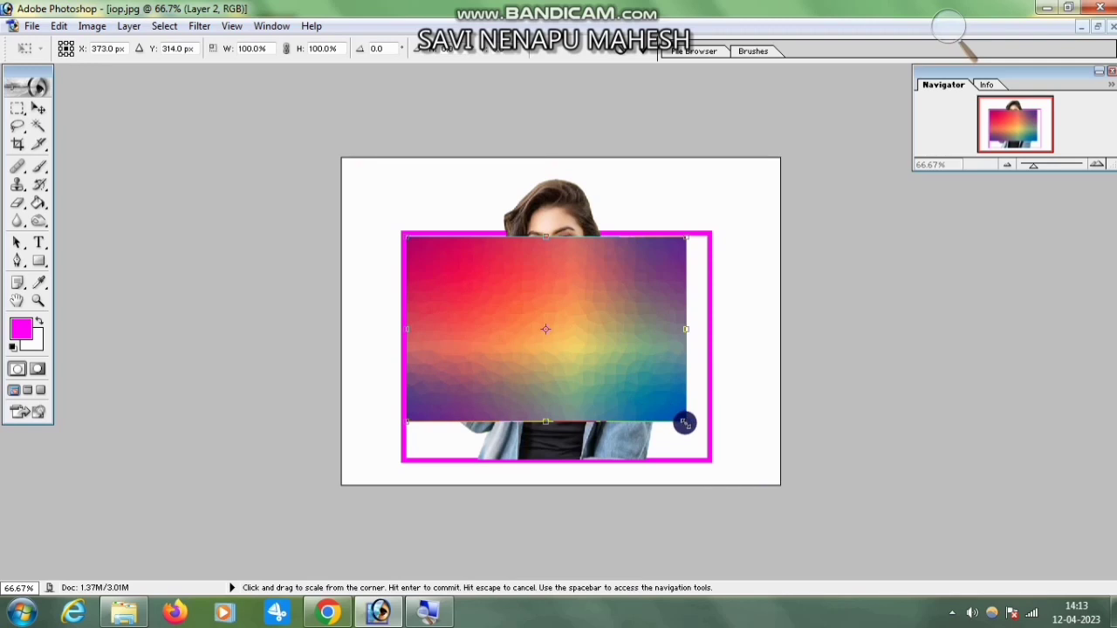
{"action": "left_click_drag", "start_coordinate": [685, 423], "coordinate": [702, 442]}
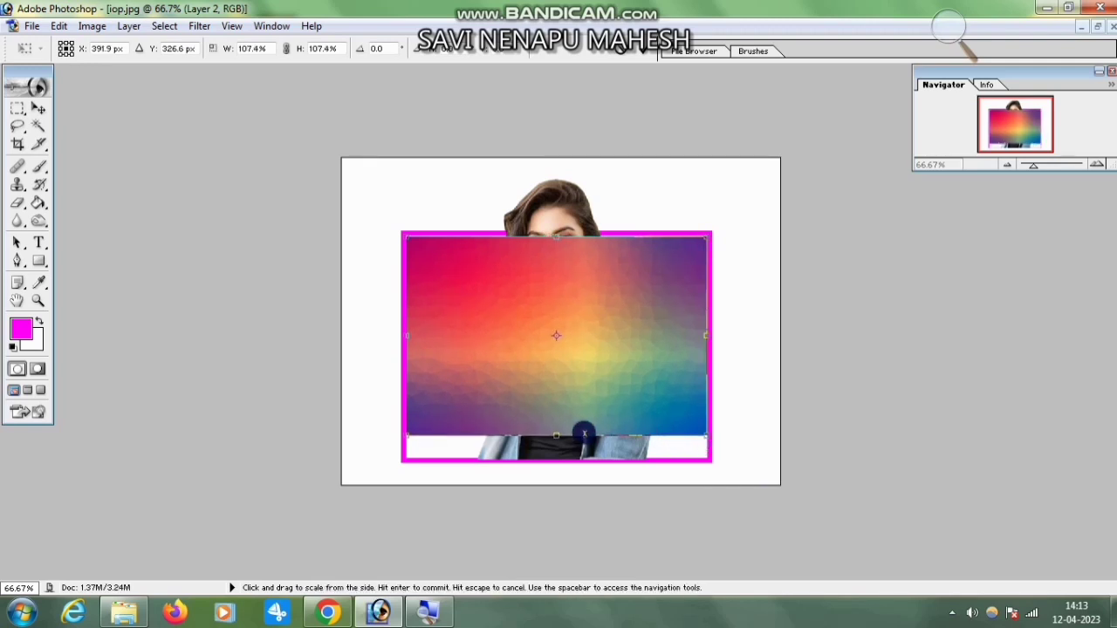
{"action": "left_click_drag", "start_coordinate": [561, 434], "coordinate": [559, 457]}
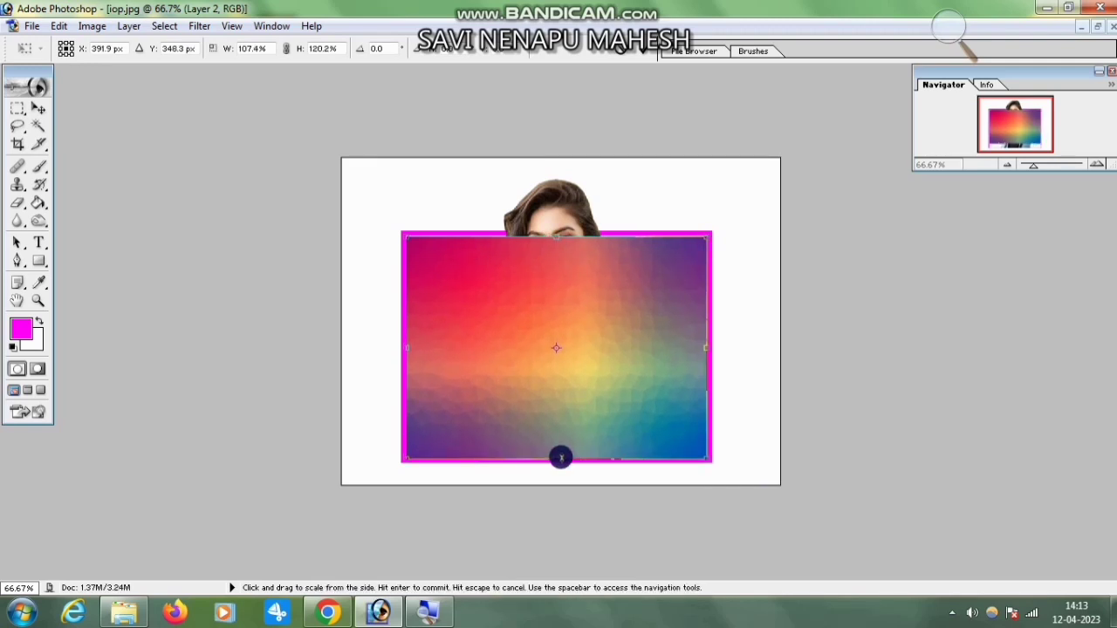
{"action": "key", "text": "Return"}
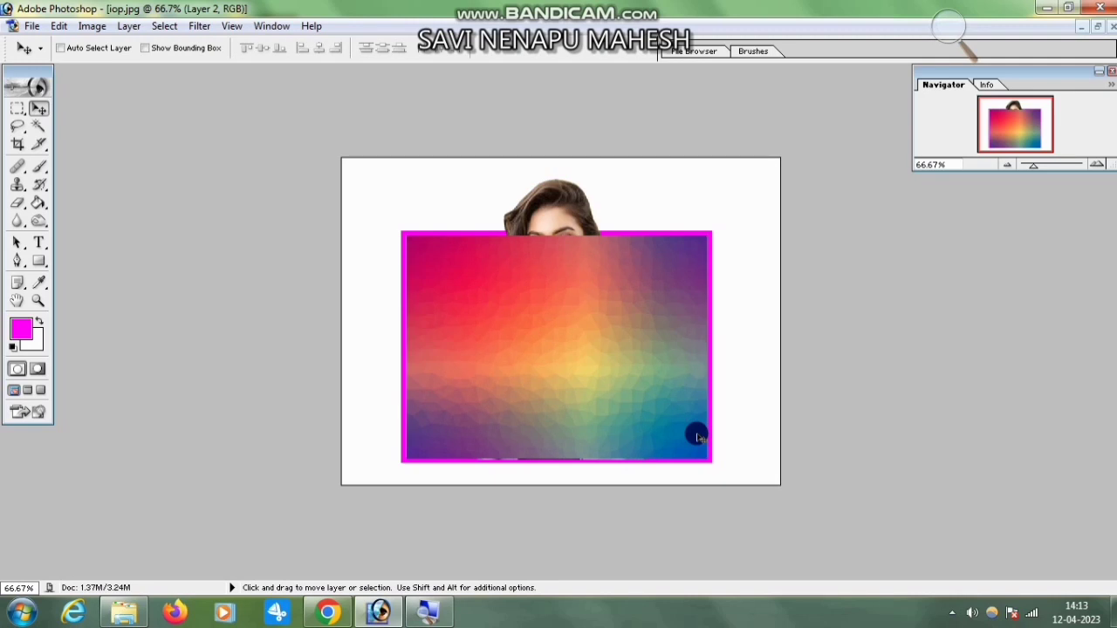
{"action": "key", "text": "ctrl+bracketleft"}
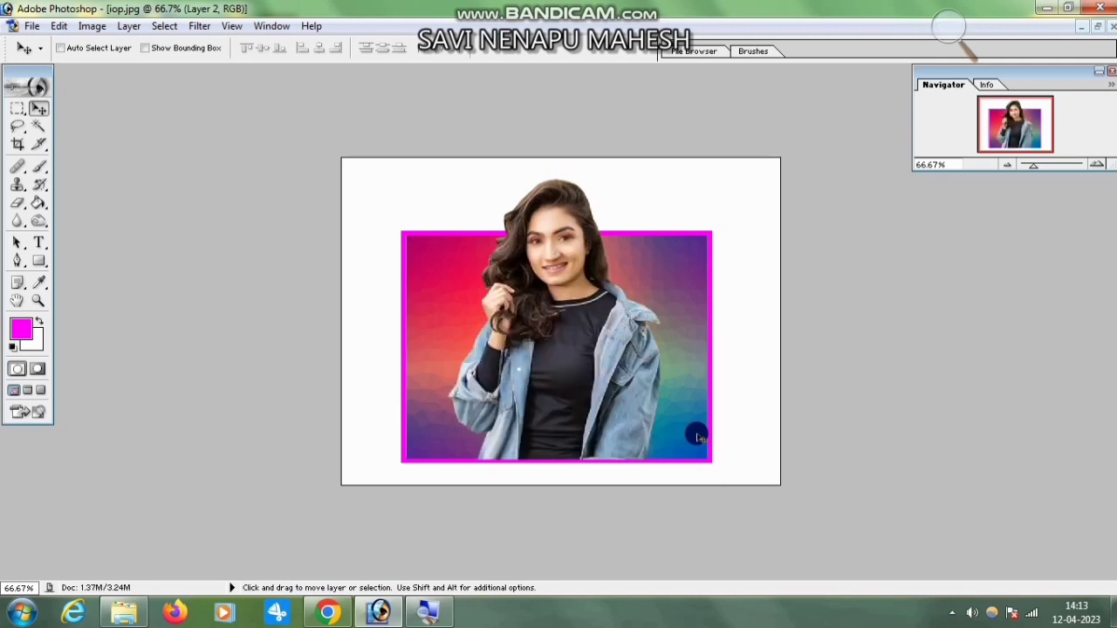
Select the gradient layer and nudge it up to close the thin gap along the magenta frame's upper edge
{"action": "left_click", "coordinate": [40, 300]}
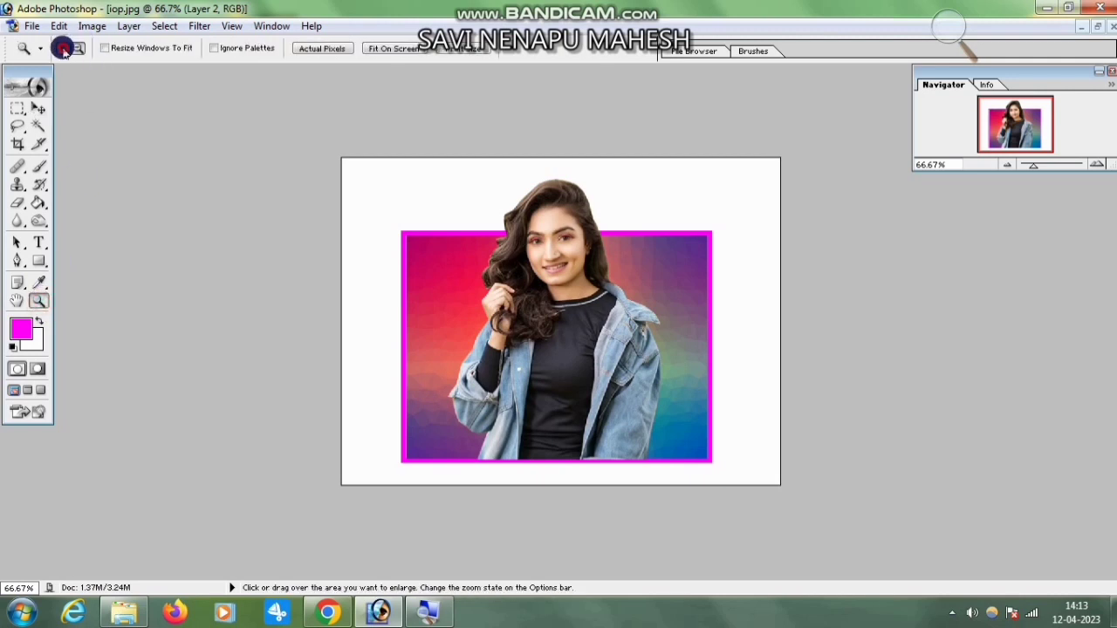
{"action": "left_click", "coordinate": [549, 264]}
{"action": "left_click", "coordinate": [549, 264]}
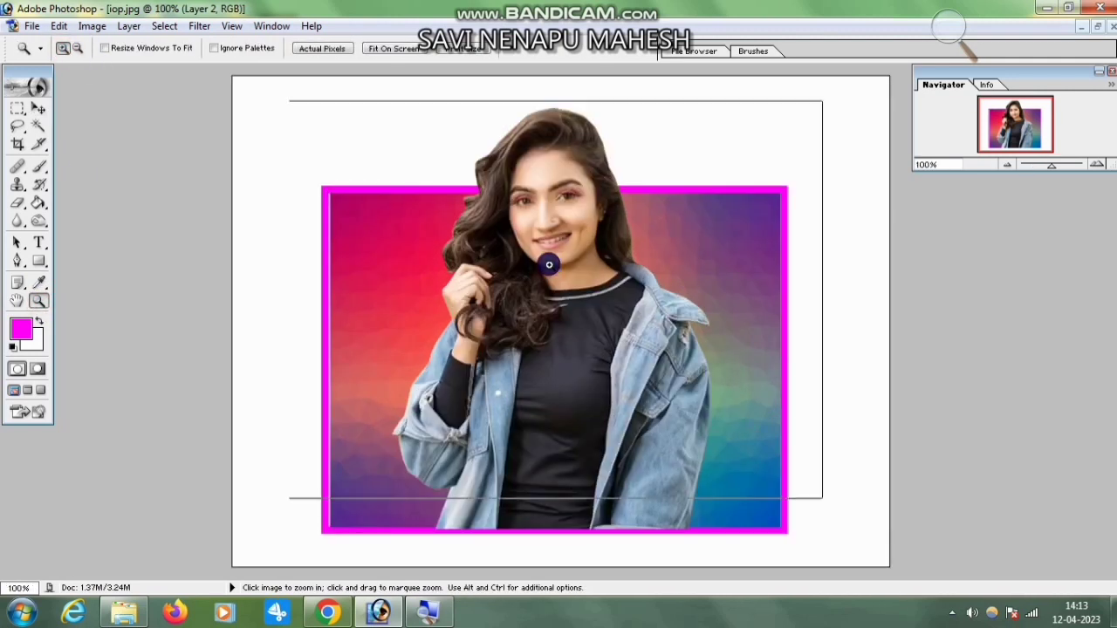
{"action": "left_click", "coordinate": [39, 108]}
{"action": "right_click", "coordinate": [198, 213]}
{"action": "left_click", "coordinate": [203, 220]}
{"action": "left_click_drag", "start_coordinate": [197, 235], "coordinate": [194, 239]}
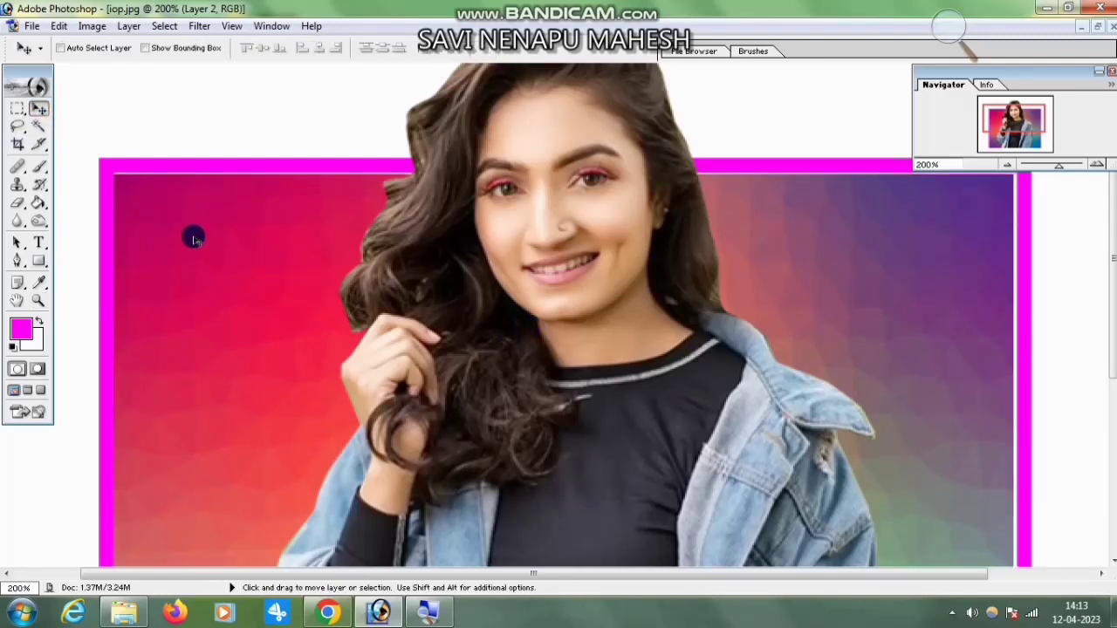
{"action": "key", "text": "Up"}
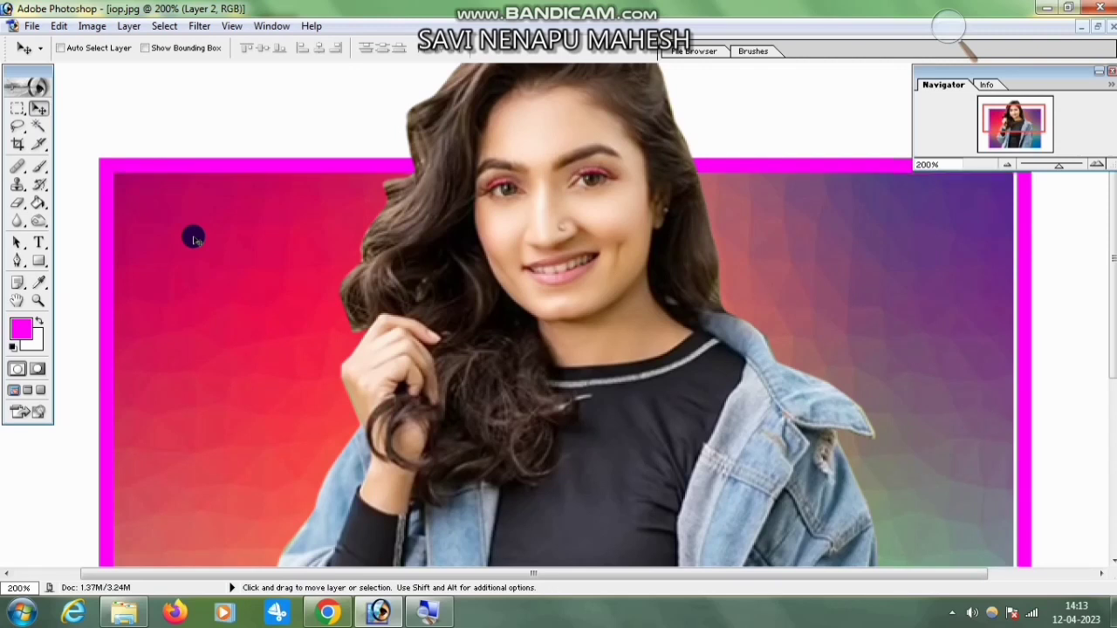
{"action": "scroll", "coordinate": [194, 239], "scroll_direction": "down", "scroll_amount": 5}
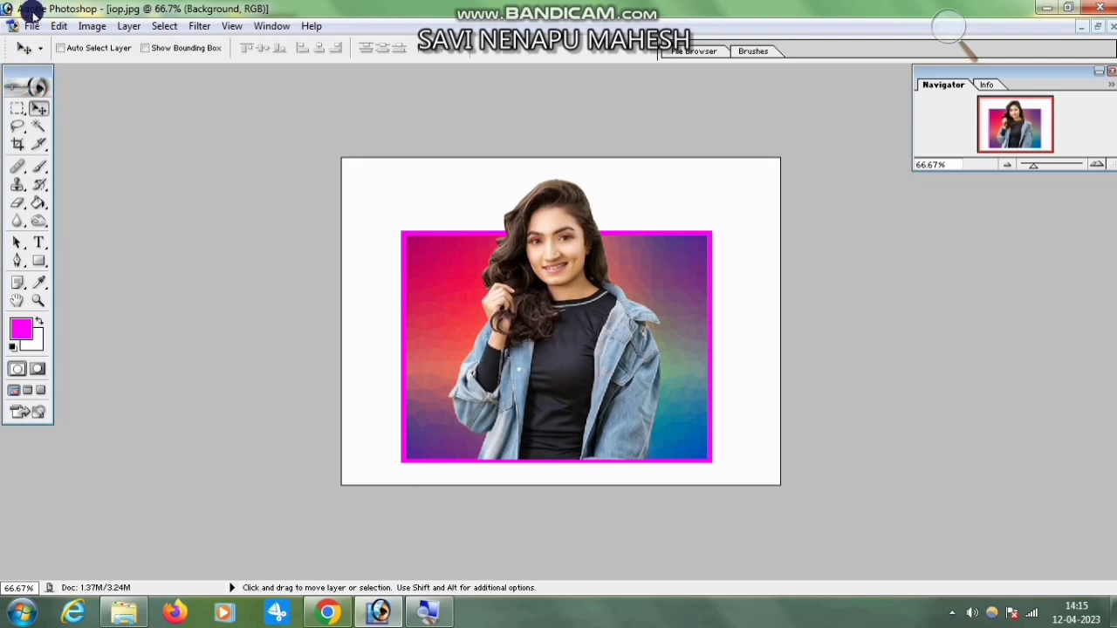
Save the finished composition to the desktop as the JPEG copy iop copy.jpg, accepting the JPEG options
{"action": "left_click", "coordinate": [31, 25]}
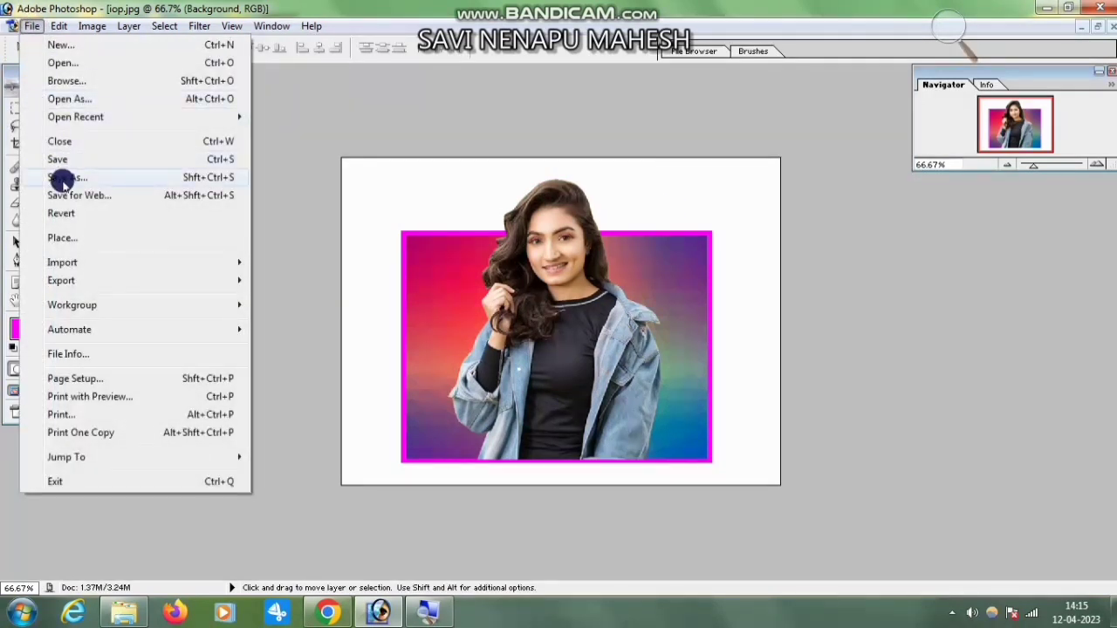
{"action": "left_click", "coordinate": [63, 177]}
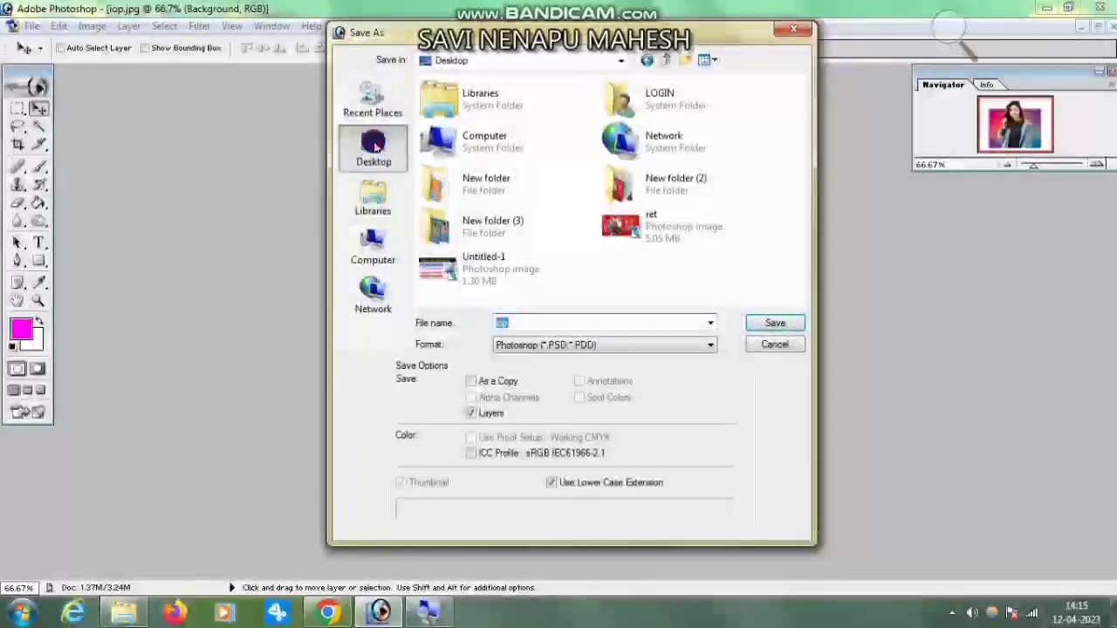
{"action": "left_click", "coordinate": [529, 347]}
{"action": "left_click", "coordinate": [521, 423]}
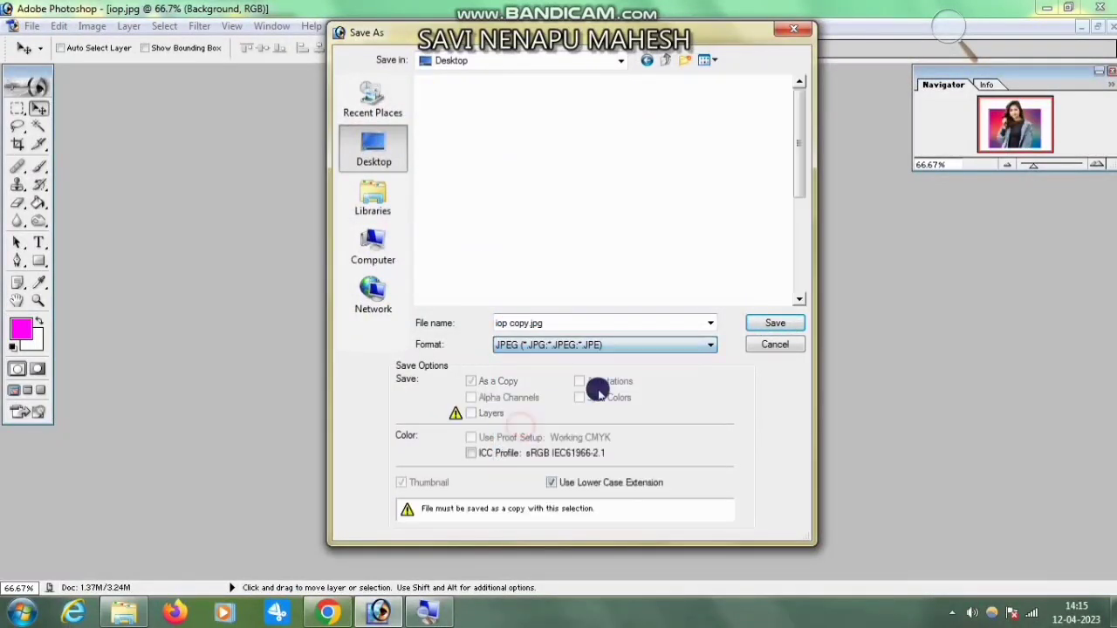
{"action": "left_click", "coordinate": [772, 318]}
{"action": "left_click", "coordinate": [677, 199]}
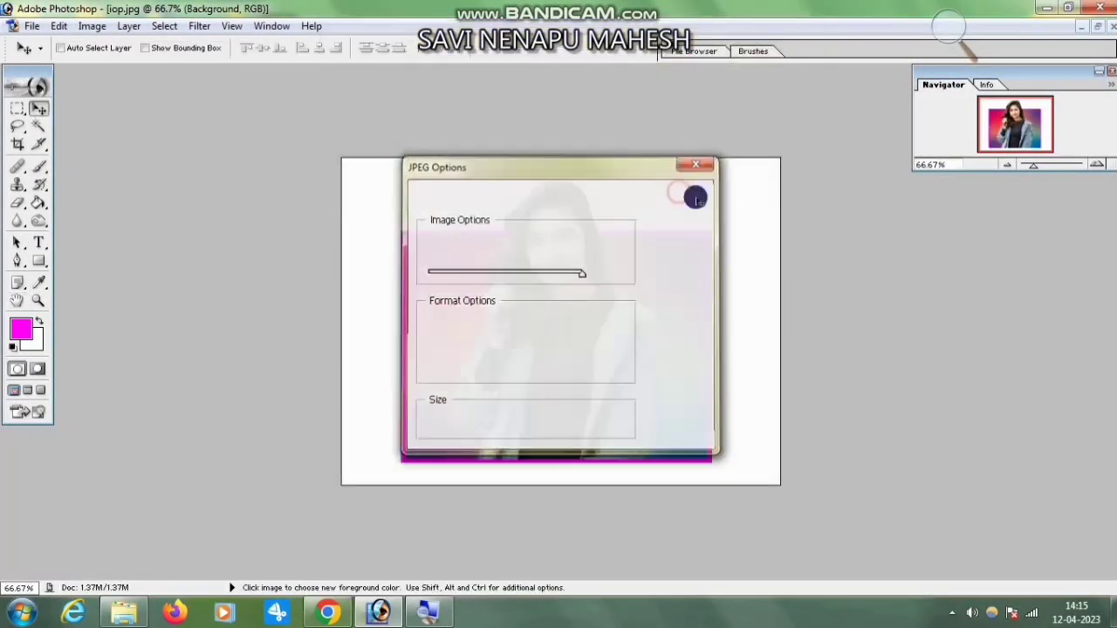